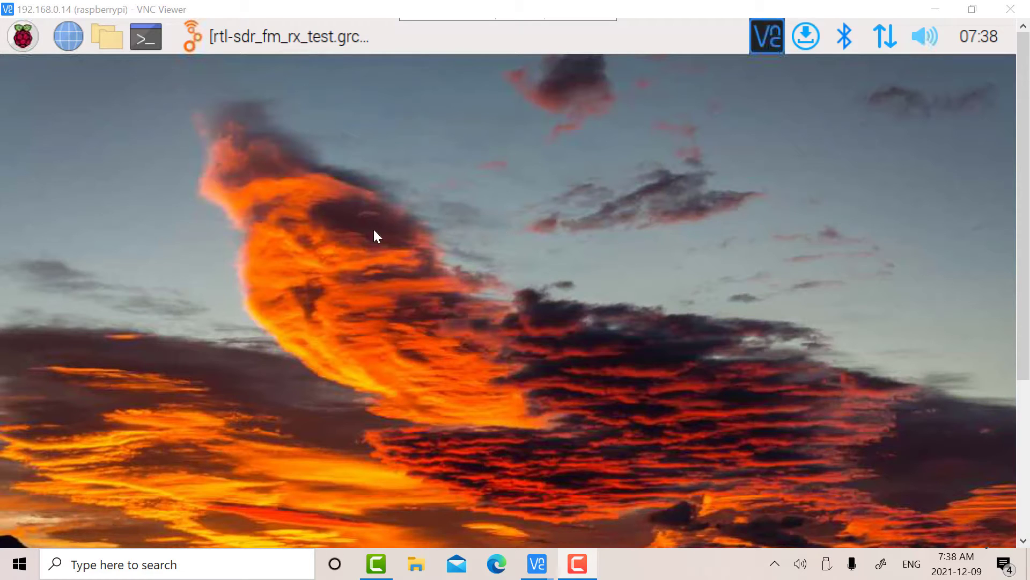
Open Add / Remove Software from the Raspberry menu's Preferences.
{"action": "left_click", "coordinate": [22, 39]}
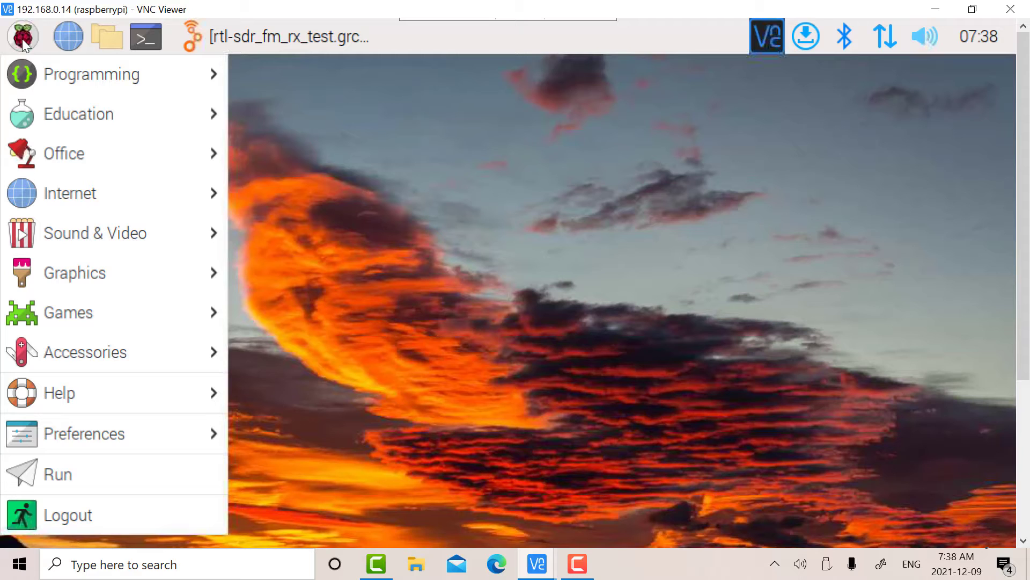
{"action": "mouse_move", "coordinate": [70, 432]}
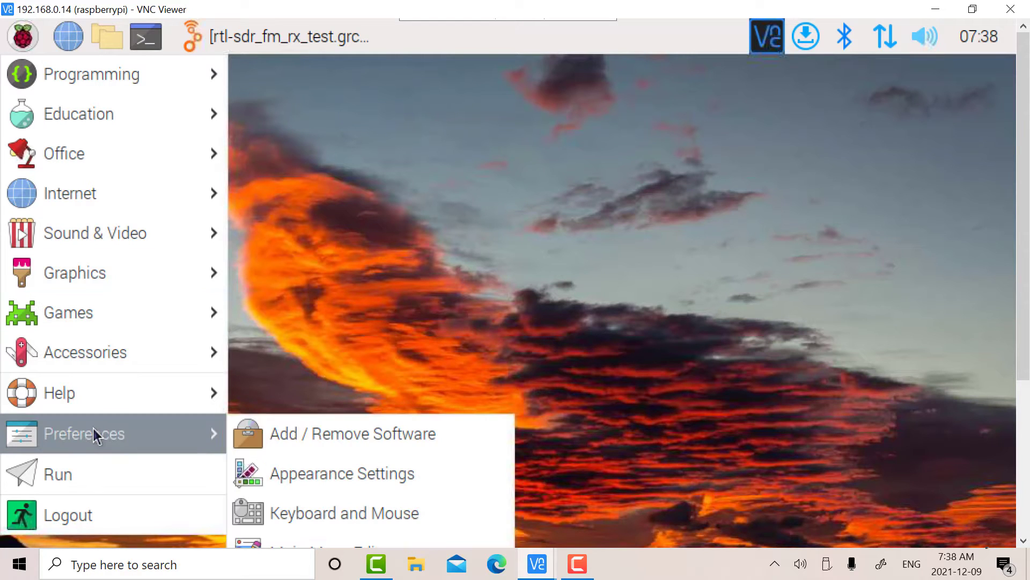
{"action": "left_click", "coordinate": [348, 435]}
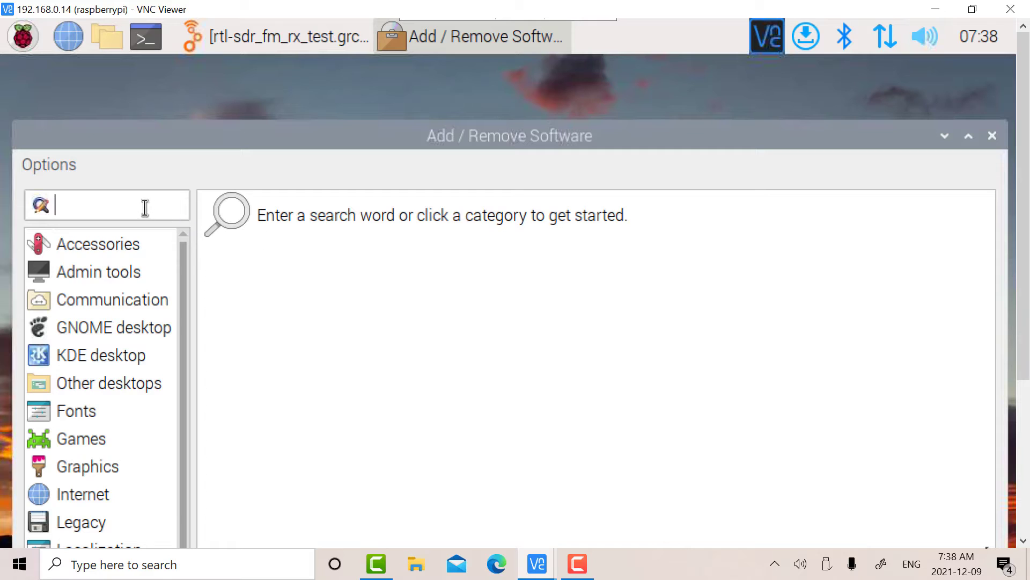
Search for gnuradio and confirm packages like gnuradio-3.8.2.0-14 are installed.
{"action": "type", "text": "gnuradio"}
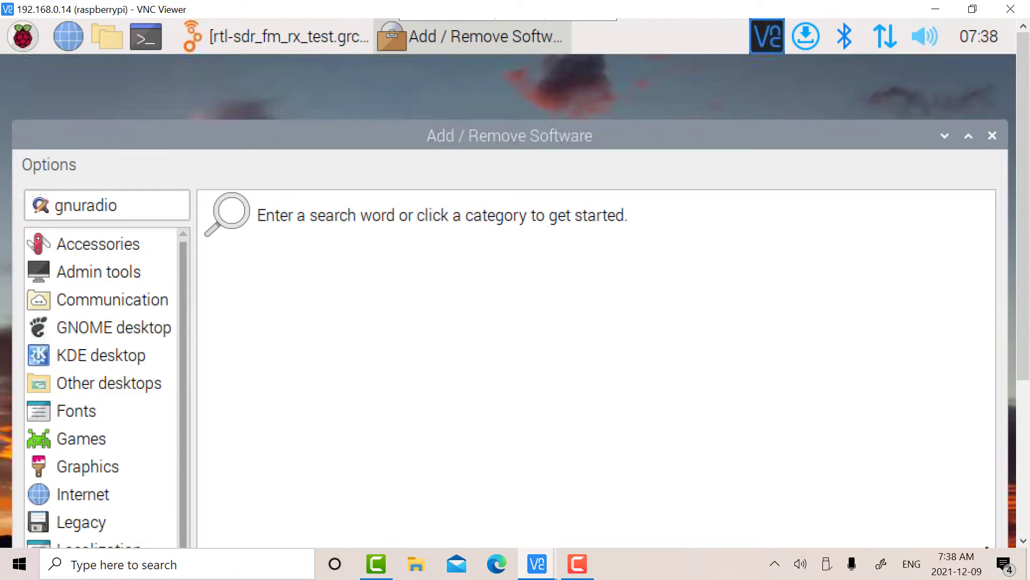
{"action": "key", "text": "Return"}
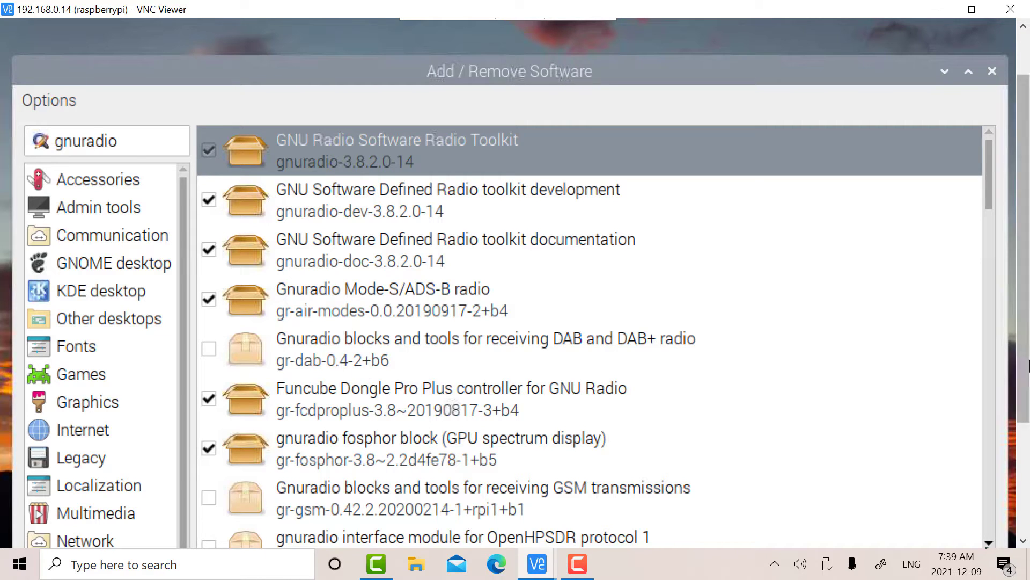
{"action": "scroll", "coordinate": [1001, 212], "scroll_direction": "down", "scroll_amount": 10}
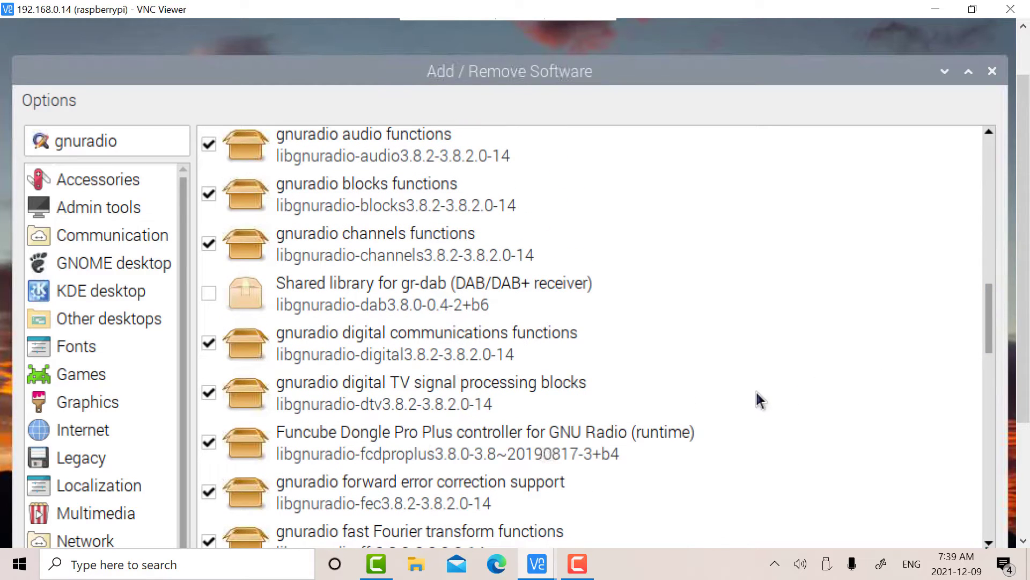
{"action": "left_click_drag", "start_coordinate": [994, 337], "coordinate": [997, 161]}
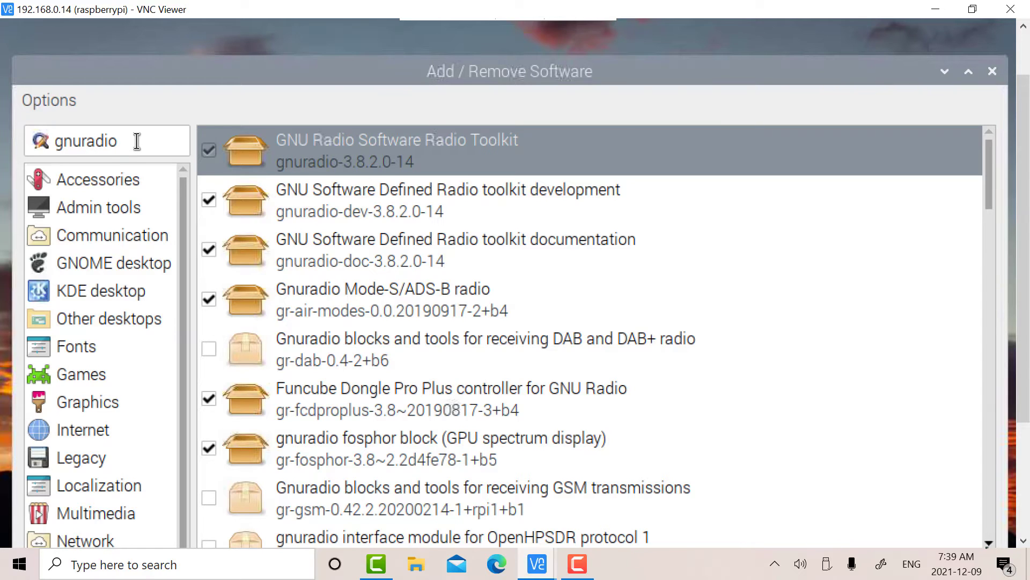
{"action": "left_click_drag", "start_coordinate": [134, 140], "coordinate": [12, 141]}
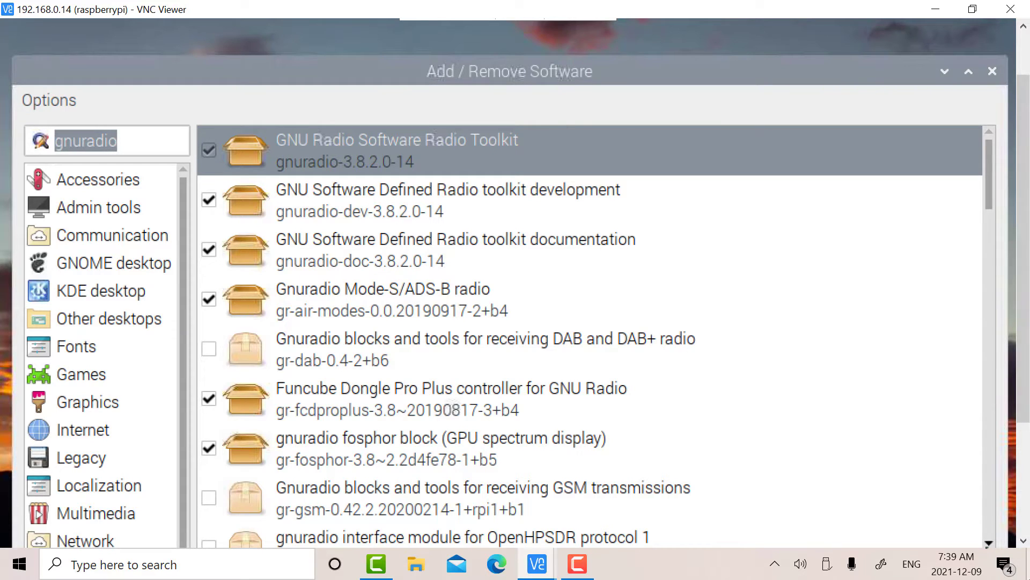
Search for gqrx and confirm gqrx-sdr-2.14.4-1 is installed.
{"action": "type", "text": "g"}
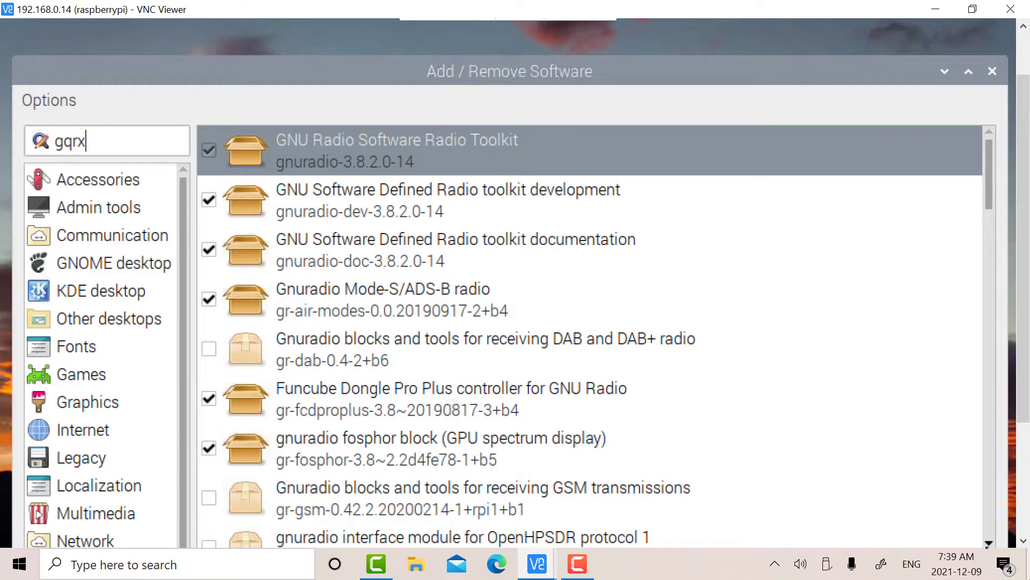
{"action": "type", "text": "qrx"}
{"action": "key", "text": "Return"}
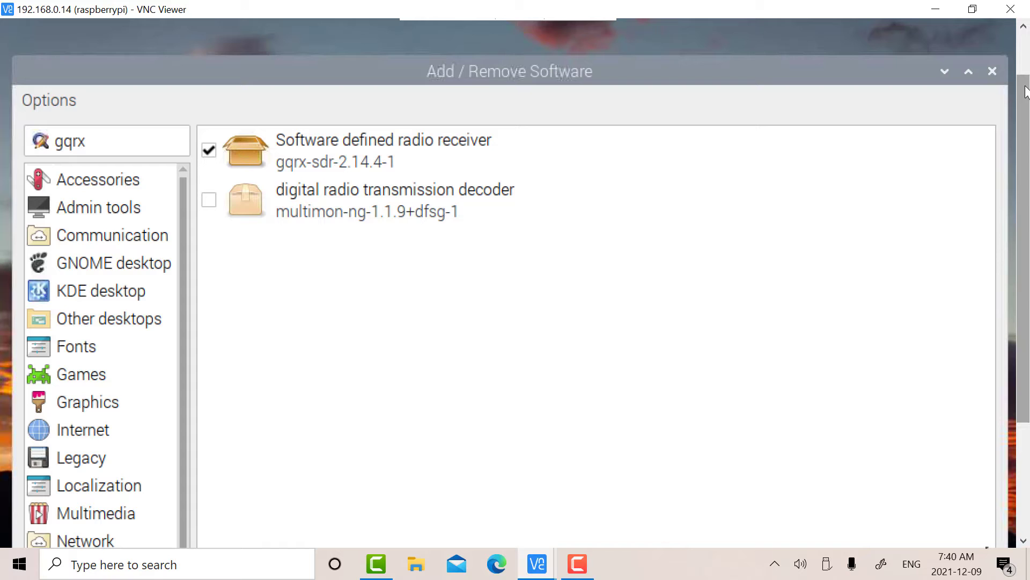
Close the software manager and restore the rtl-sdr_fm_rx_test flow graph in GNU Radio Companion.
{"action": "left_click", "coordinate": [992, 72]}
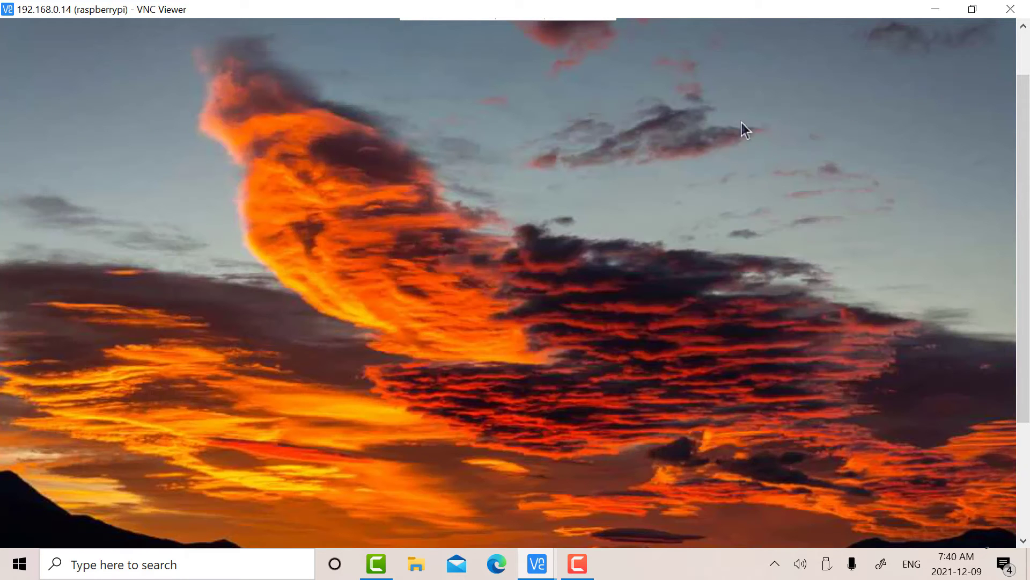
{"action": "scroll", "coordinate": [1026, 235], "scroll_direction": "up", "scroll_amount": 3}
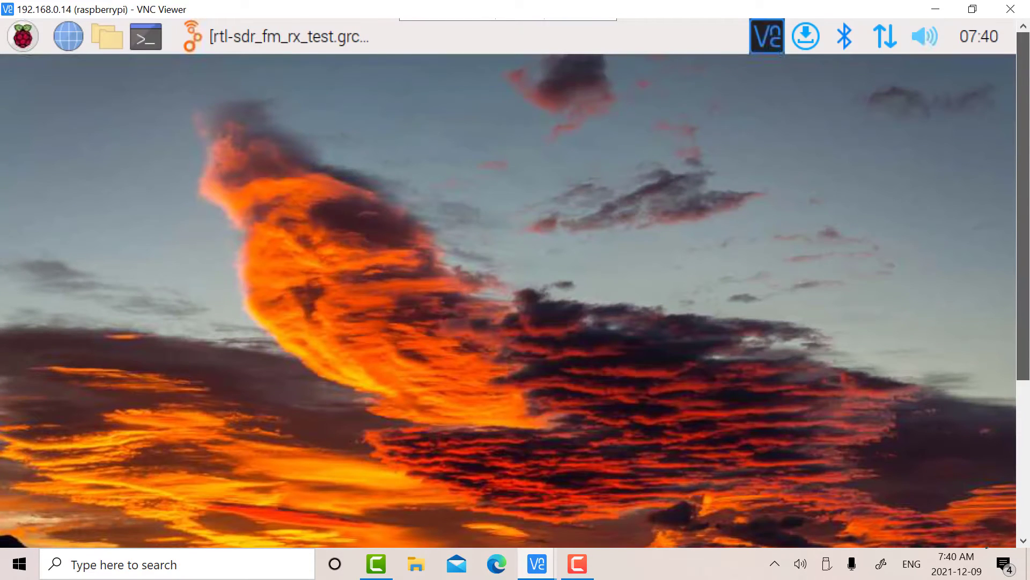
{"action": "left_click", "coordinate": [295, 39]}
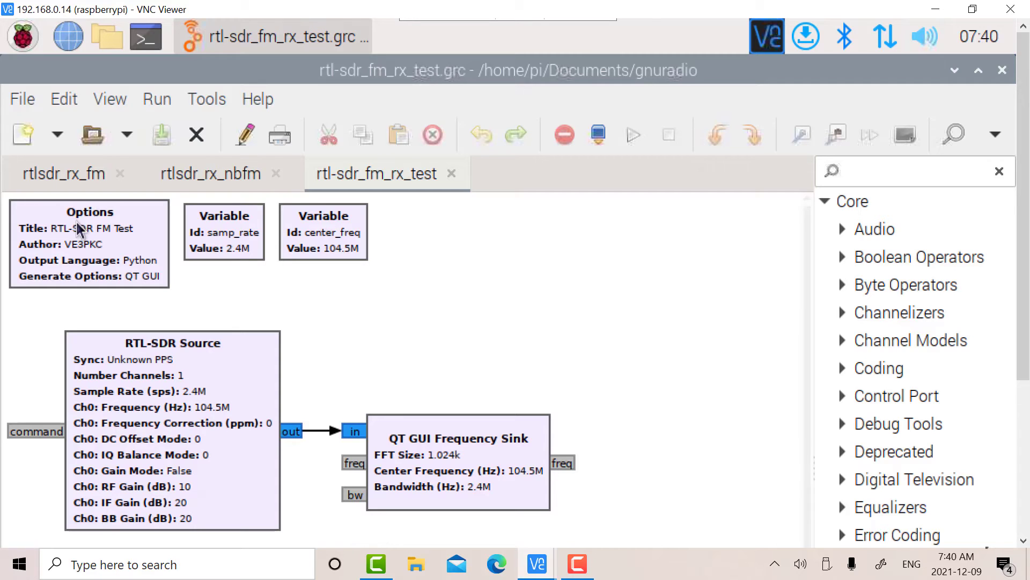
{"action": "double_click", "coordinate": [127, 247]}
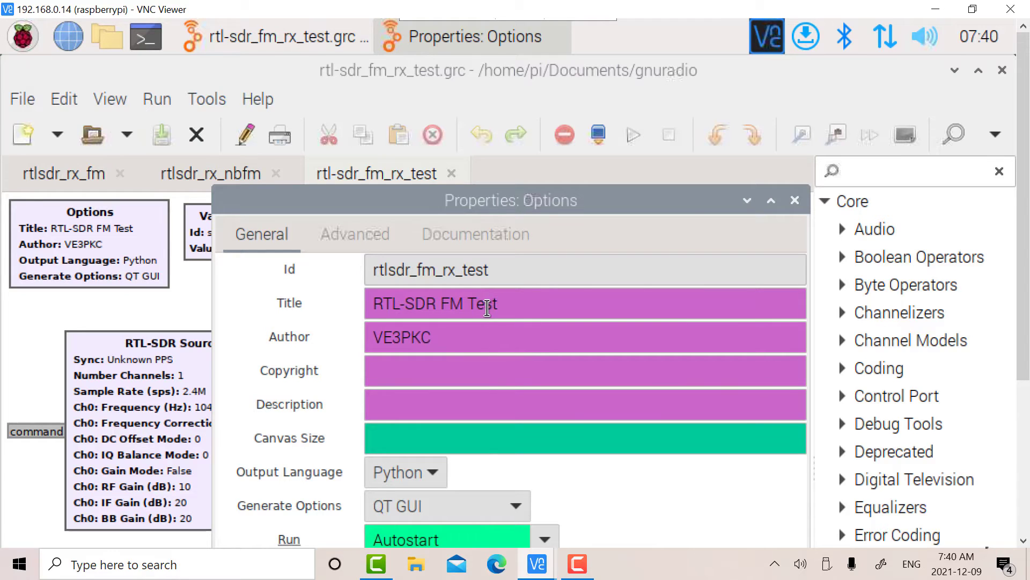
{"action": "left_click_drag", "start_coordinate": [580, 207], "coordinate": [576, 65]}
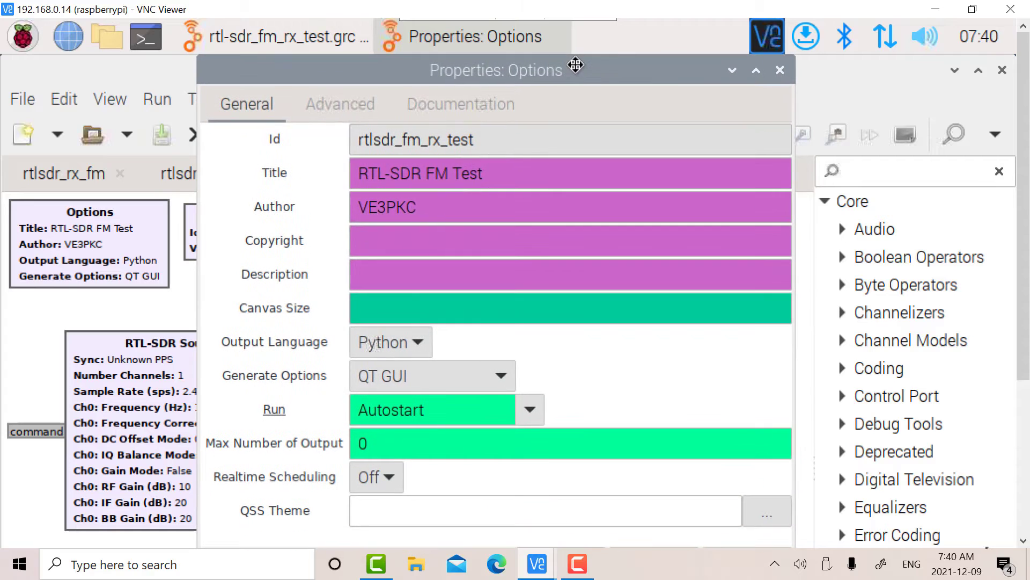
{"action": "scroll", "coordinate": [1019, 118], "scroll_direction": "down", "scroll_amount": 1}
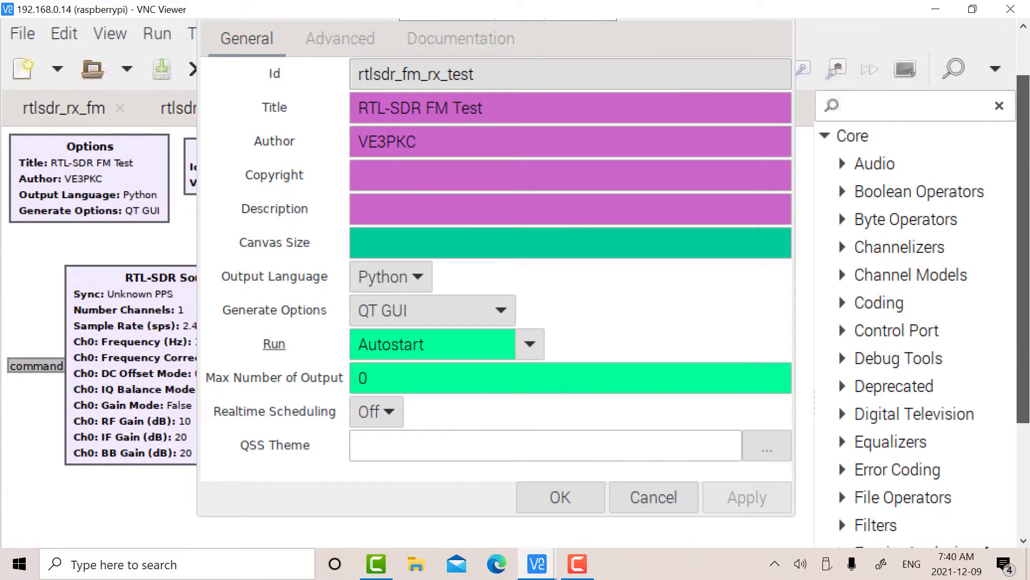
{"action": "left_click", "coordinate": [655, 494]}
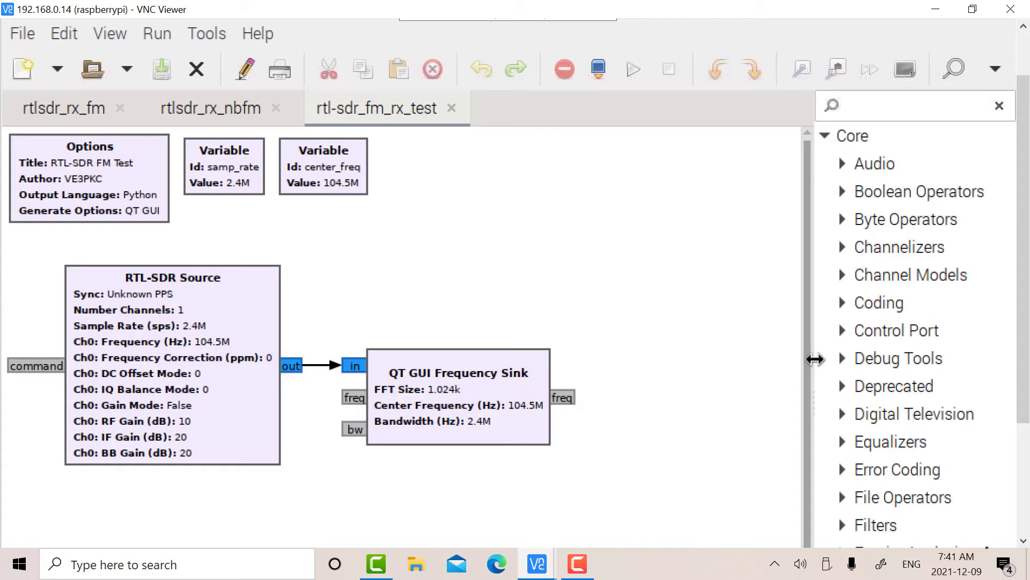
Search the library for RTL, drop a test RTL-SDR Source on the canvas, delete it, and clear the search.
{"action": "left_click_drag", "start_coordinate": [820, 361], "coordinate": [760, 364]}
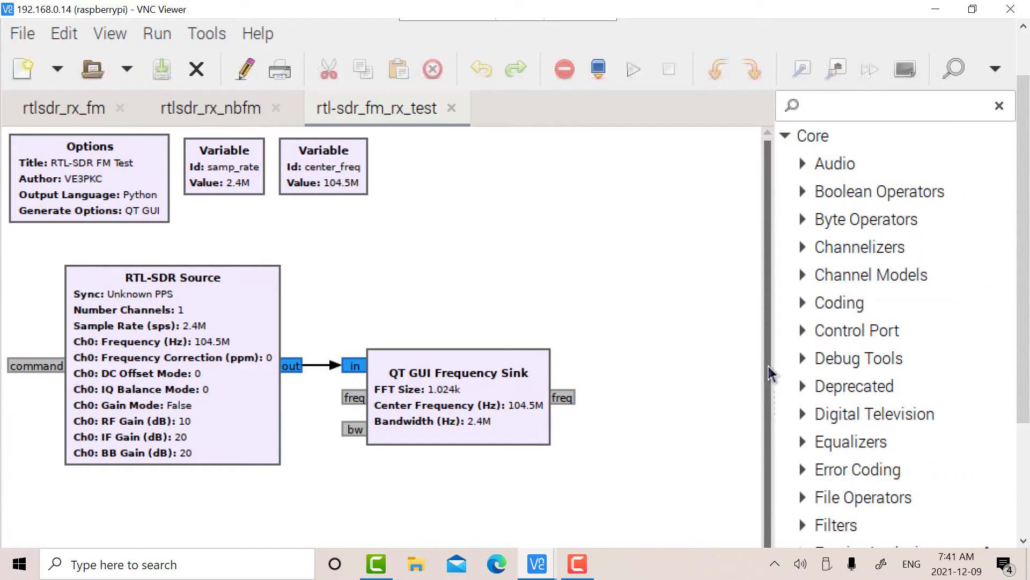
{"action": "left_click", "coordinate": [811, 102]}
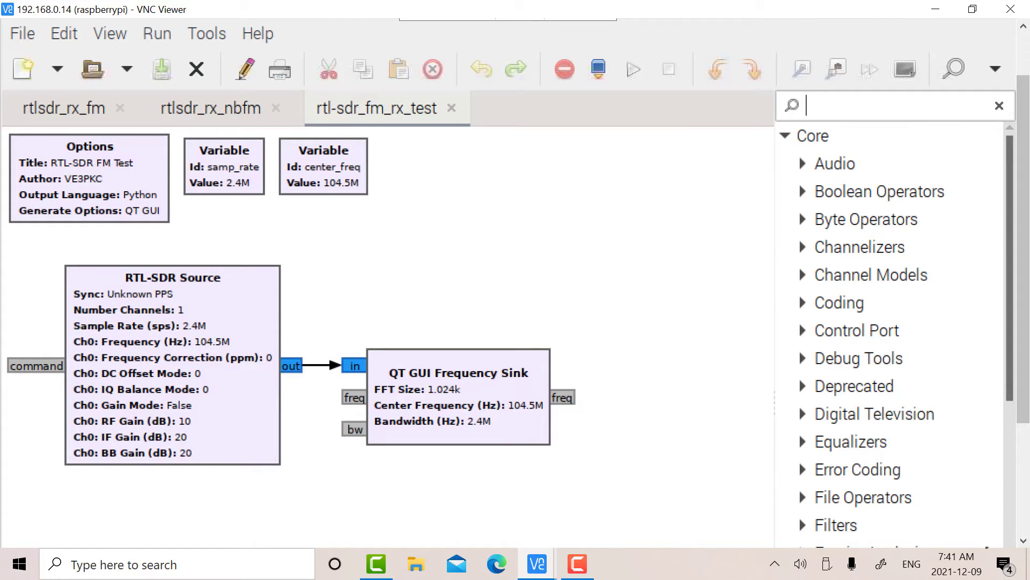
{"action": "type", "text": "RTL"}
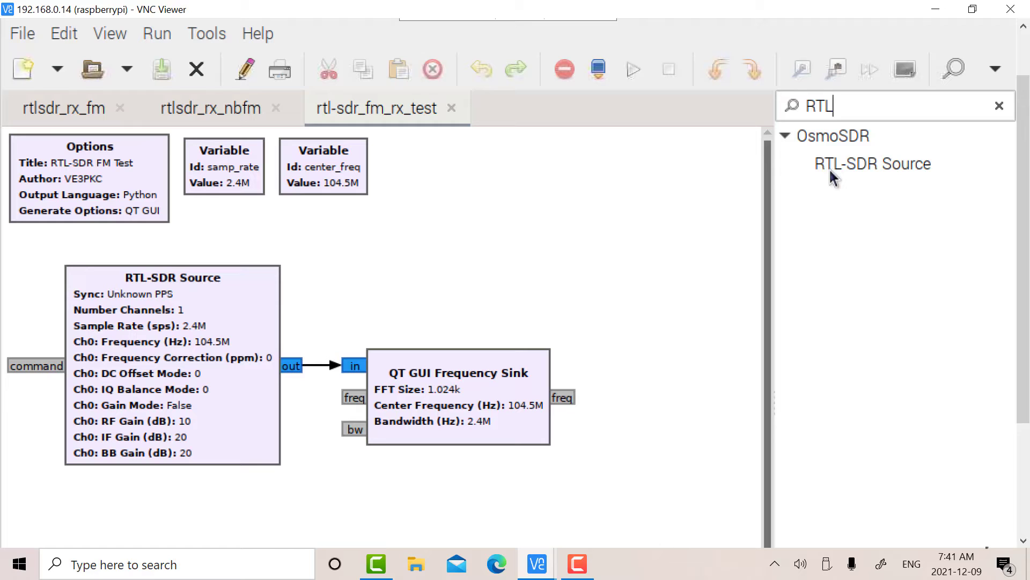
{"action": "left_click_drag", "start_coordinate": [840, 168], "coordinate": [607, 193]}
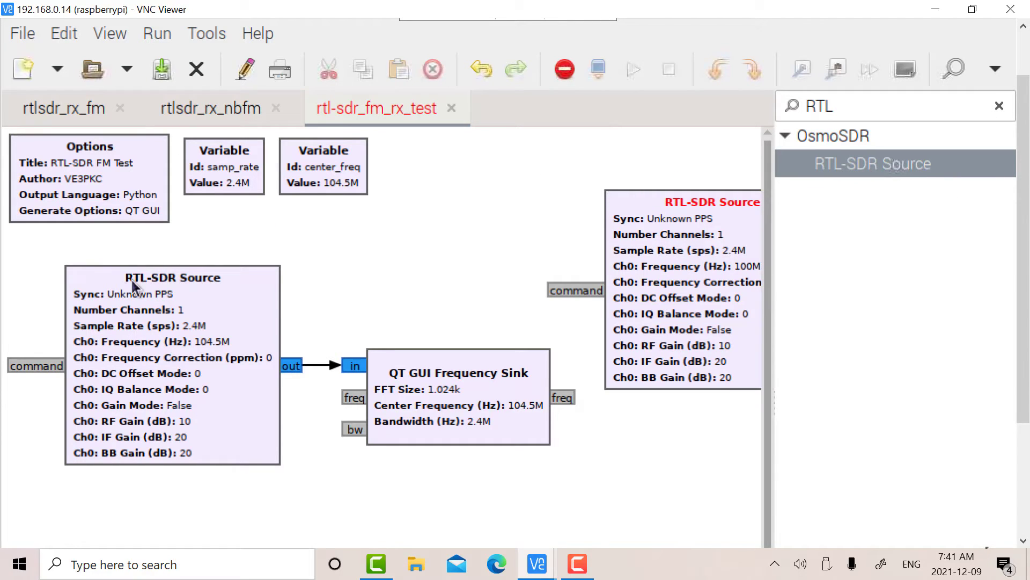
{"action": "left_click", "coordinate": [678, 260]}
{"action": "key", "text": "Delete"}
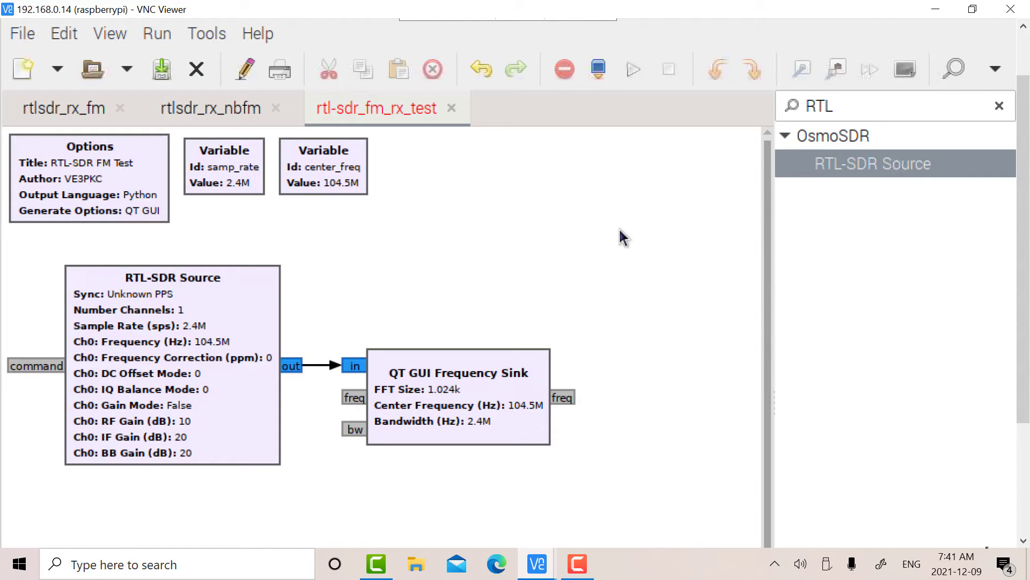
{"action": "double_click", "coordinate": [833, 105]}
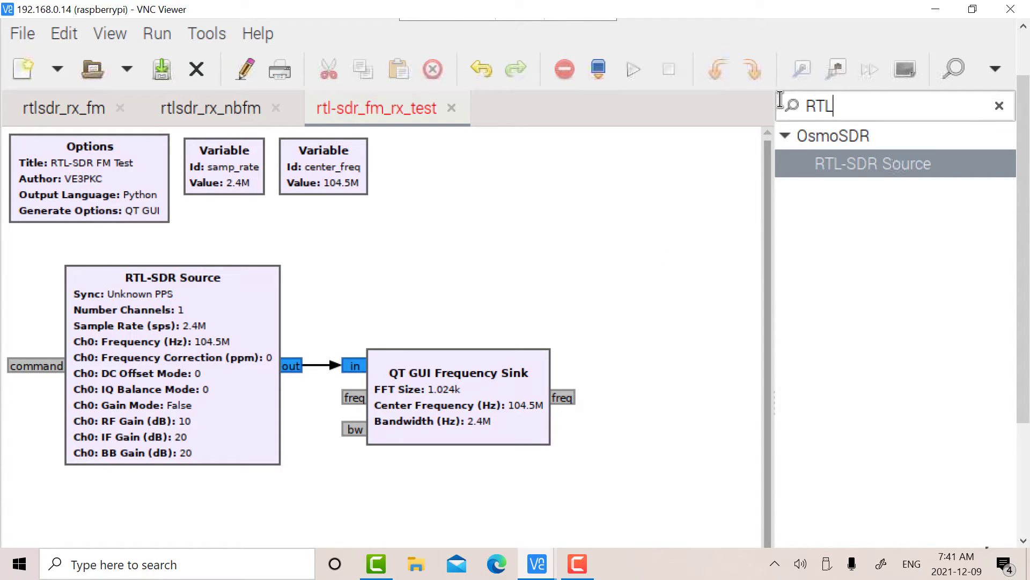
{"action": "key", "text": "BackSpace"}
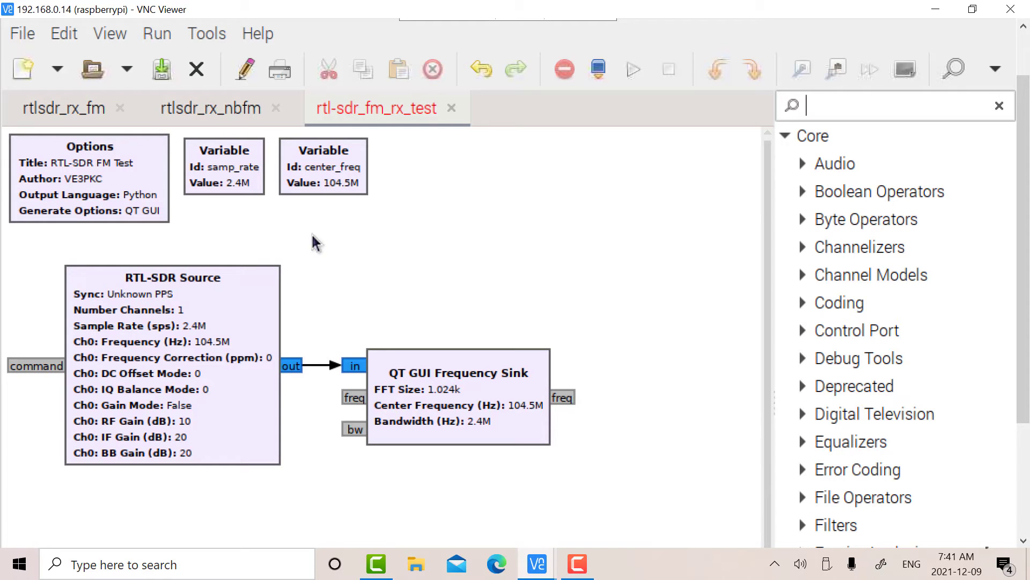
Review the original RTL-SDR Source properties (gains 10/20/20, bandwidth 0) and cancel unchanged.
{"action": "left_click", "coordinate": [236, 303]}
{"action": "double_click", "coordinate": [236, 303]}
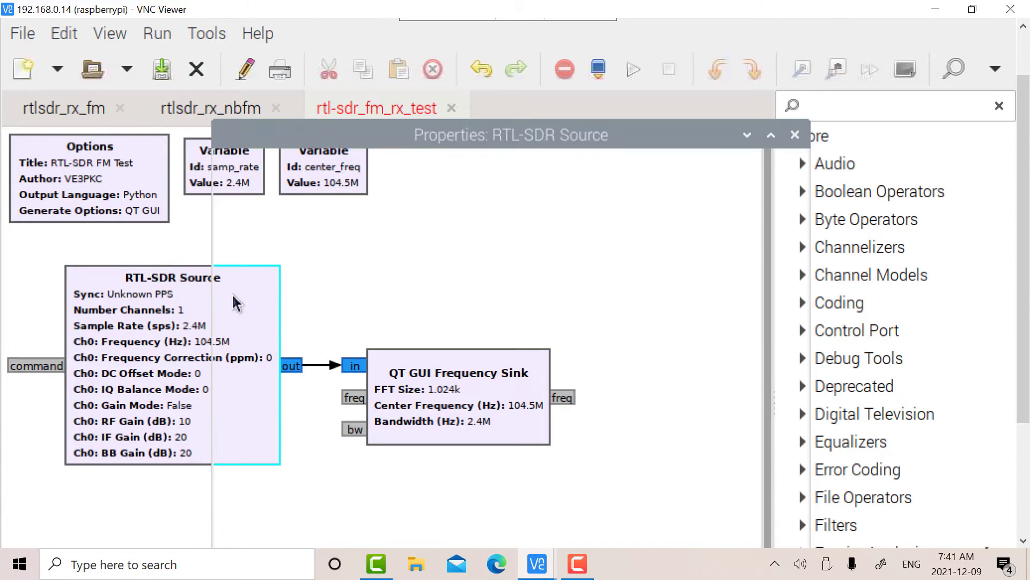
{"action": "left_click_drag", "start_coordinate": [808, 221], "coordinate": [812, 364]}
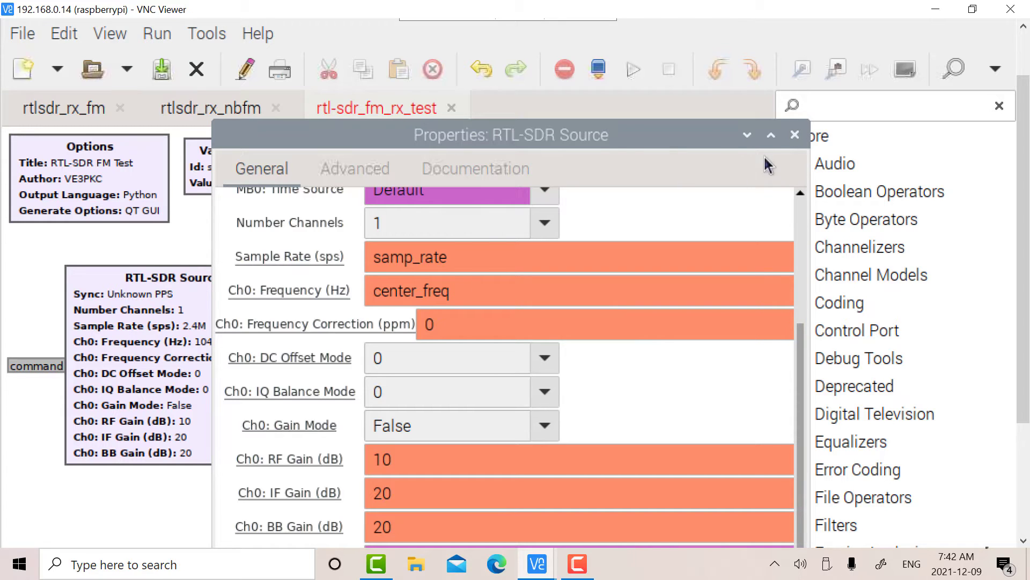
{"action": "left_click_drag", "start_coordinate": [715, 147], "coordinate": [719, 21]}
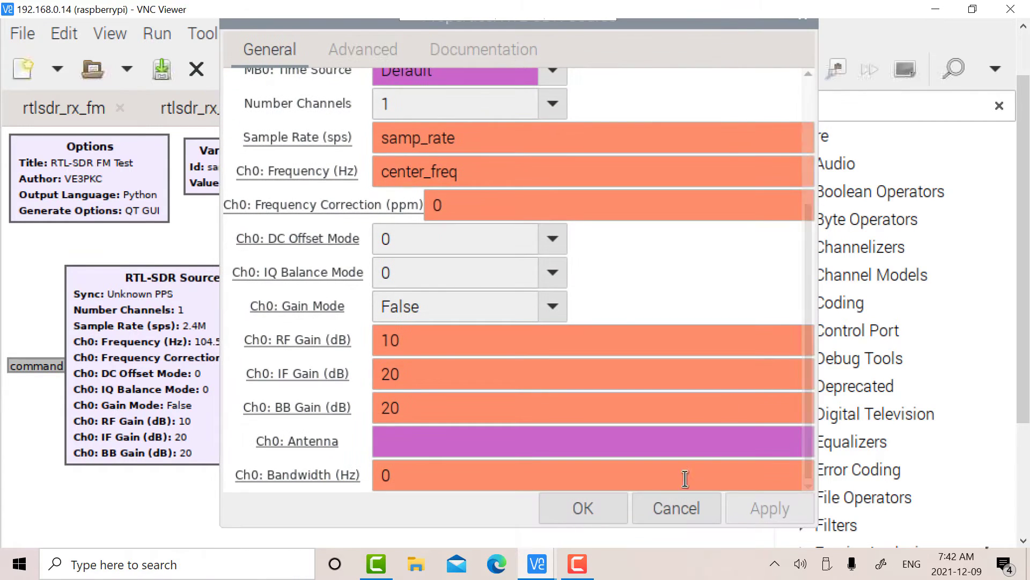
{"action": "left_click", "coordinate": [660, 505]}
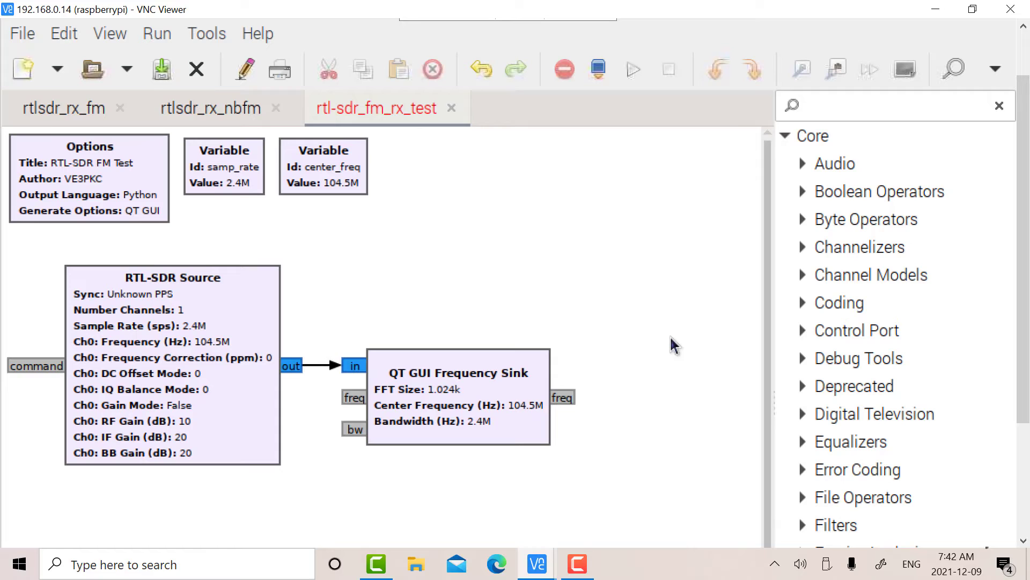
Collapse the block library panel and save rtl-sdr_fm_rx_test.grc.
{"action": "left_click_drag", "start_coordinate": [775, 329], "coordinate": [1019, 340]}
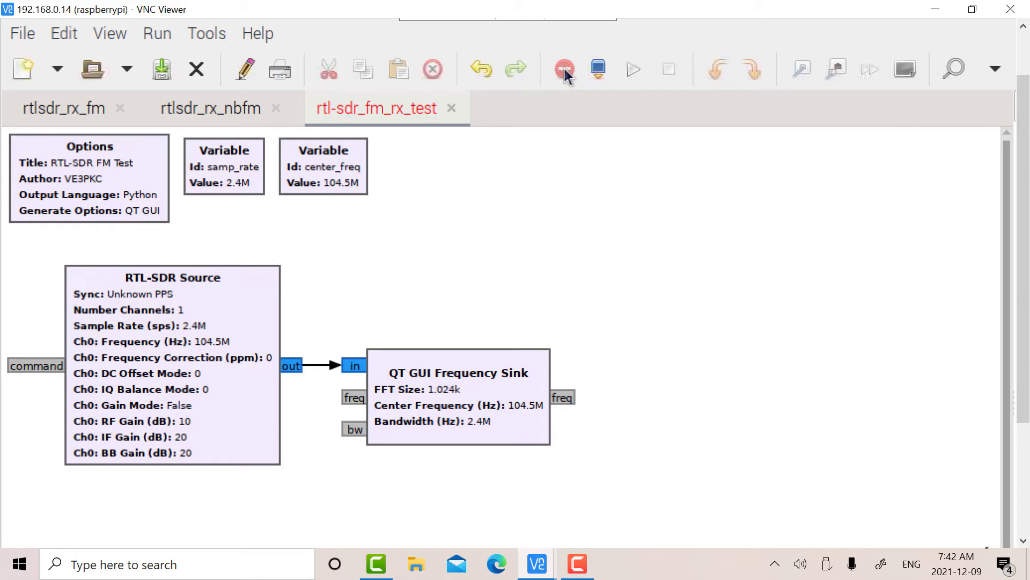
{"action": "left_click_drag", "start_coordinate": [1023, 301], "coordinate": [1023, 418]}
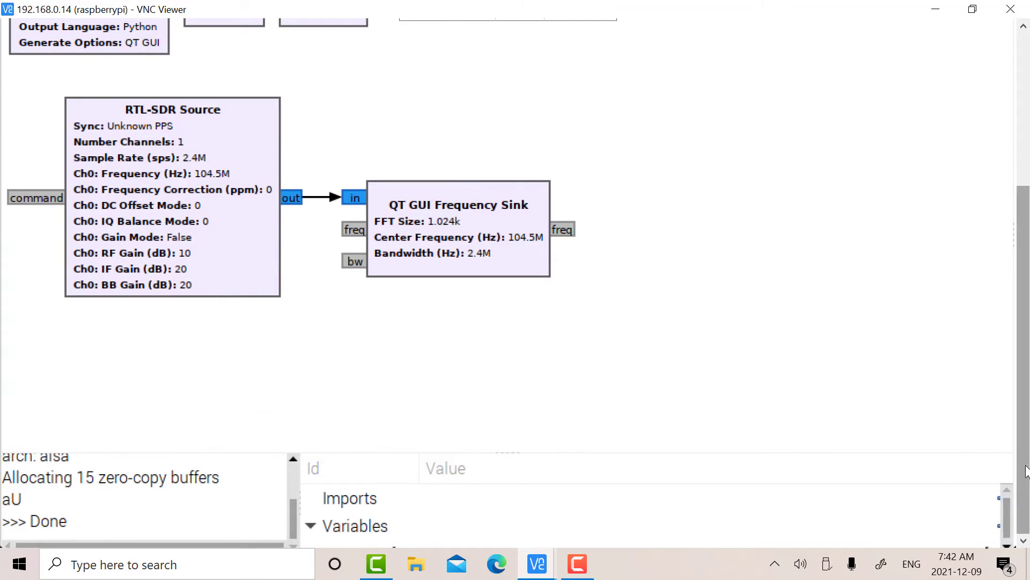
{"action": "left_click_drag", "start_coordinate": [1028, 466], "coordinate": [1026, 311]}
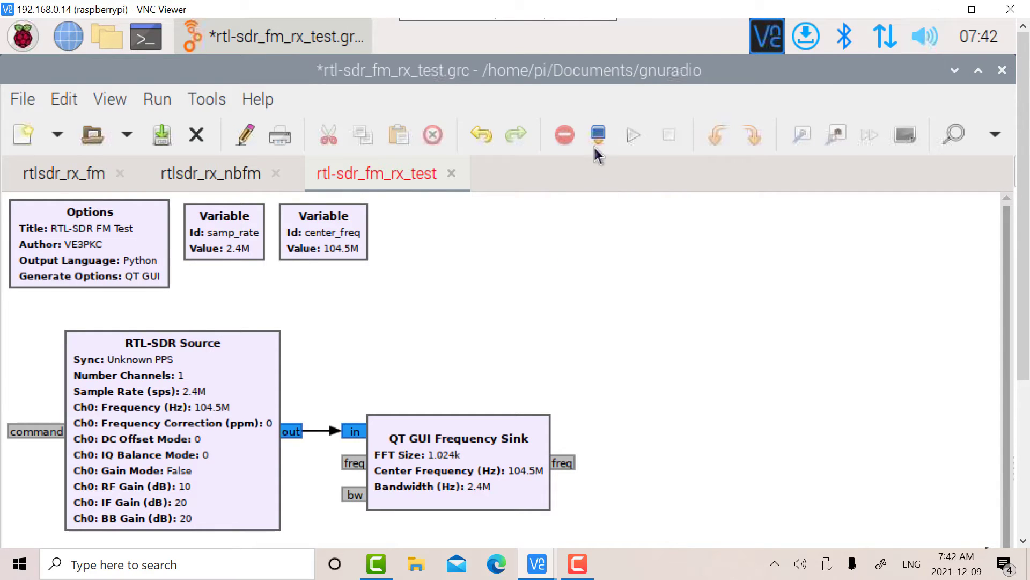
{"action": "key", "text": "ctrl+s"}
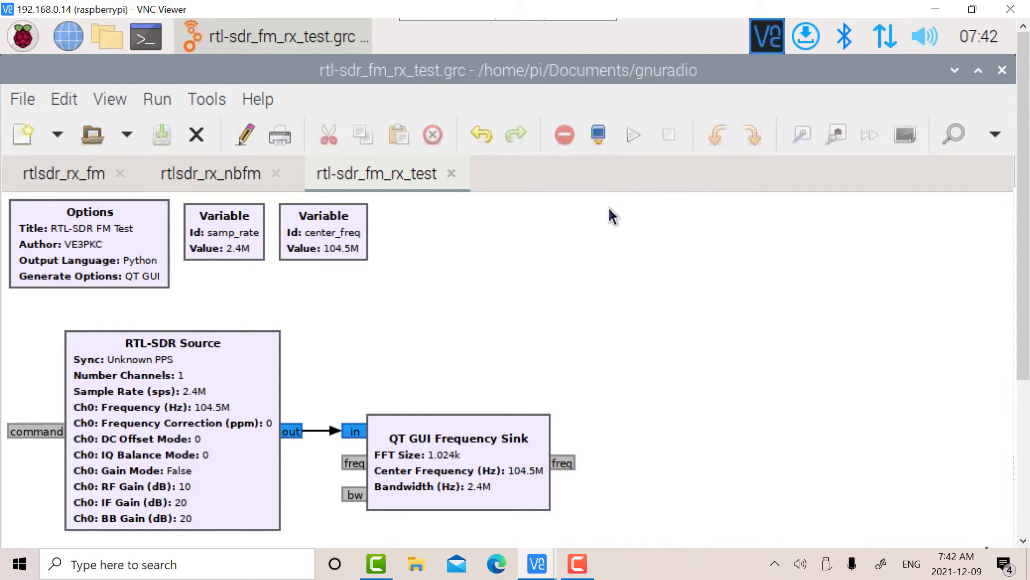
Run the FM test graph, inspect its maximized 104.5 MHz spectrum, close it, and switch to rtlsdr_rx_nbfm.
{"action": "left_click", "coordinate": [633, 136]}
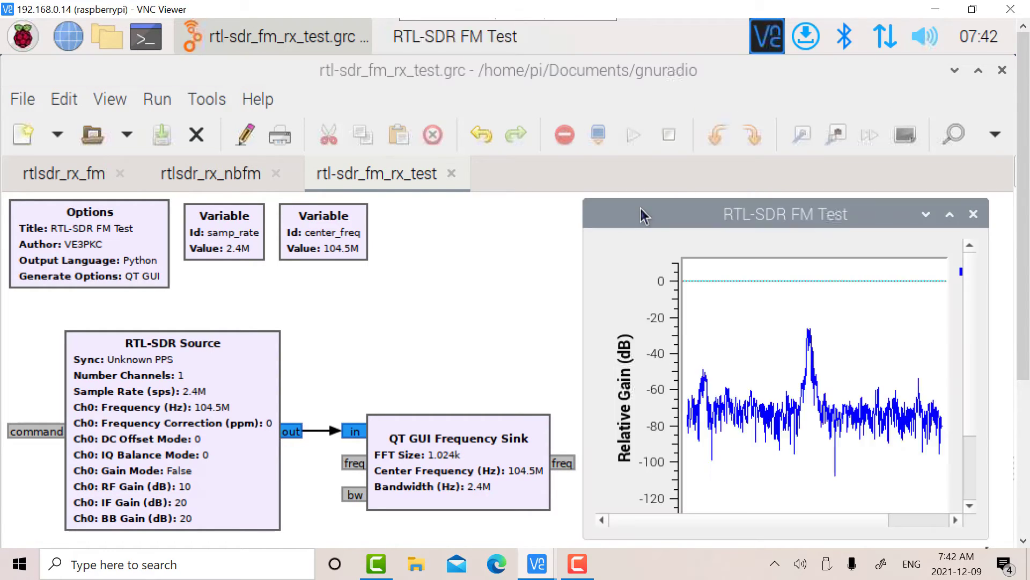
{"action": "left_click", "coordinate": [950, 214]}
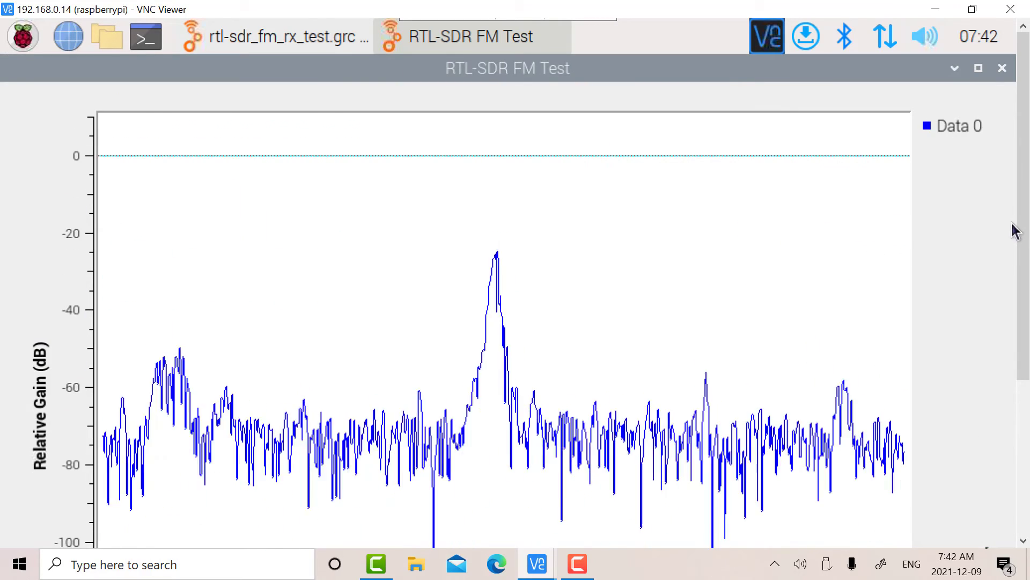
{"action": "left_click_drag", "start_coordinate": [1021, 226], "coordinate": [1028, 357]}
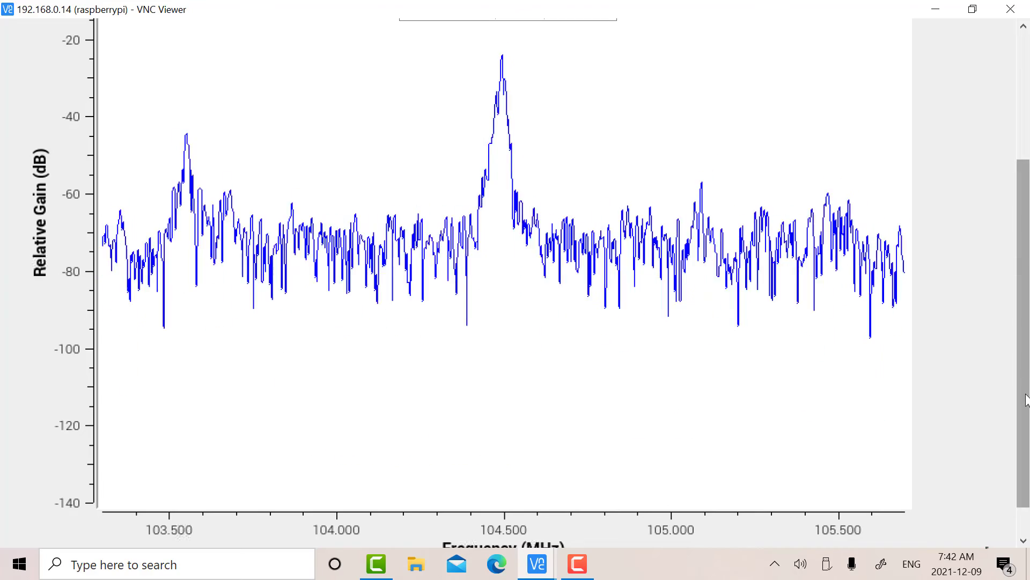
{"action": "left_click_drag", "start_coordinate": [1023, 392], "coordinate": [1024, 255]}
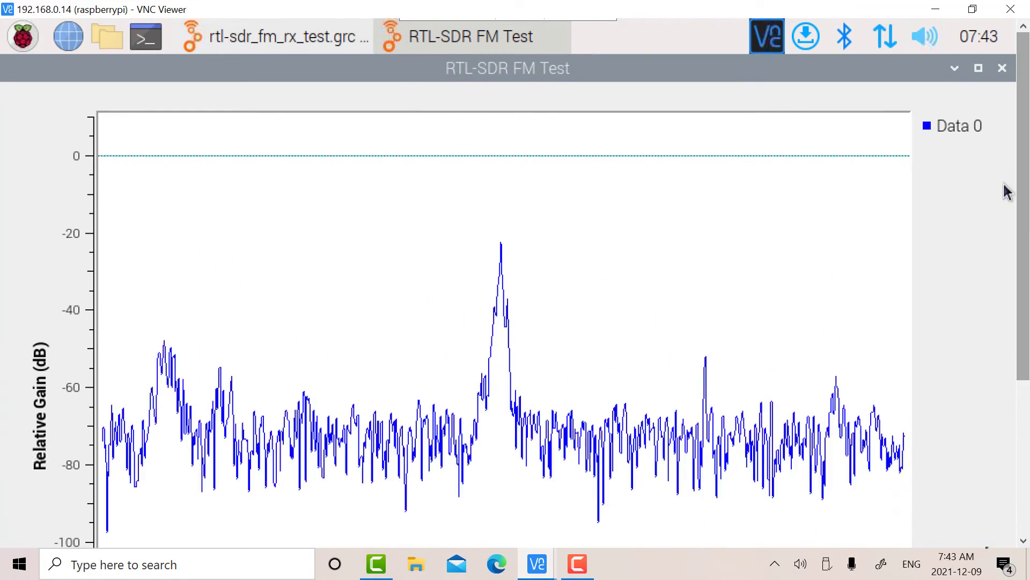
{"action": "left_click", "coordinate": [1001, 69]}
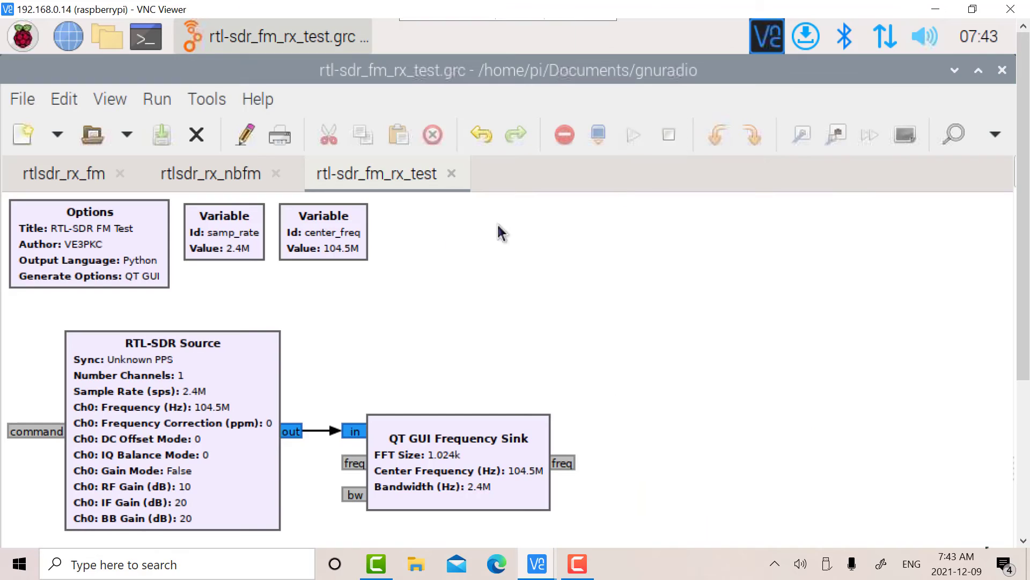
{"action": "left_click", "coordinate": [220, 180]}
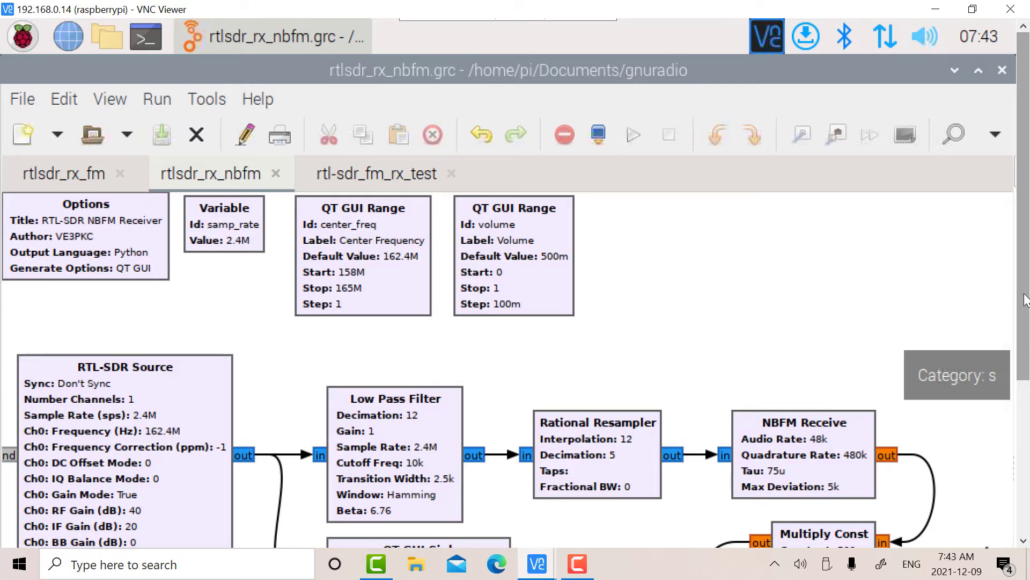
{"action": "left_click_drag", "start_coordinate": [1022, 302], "coordinate": [1027, 307]}
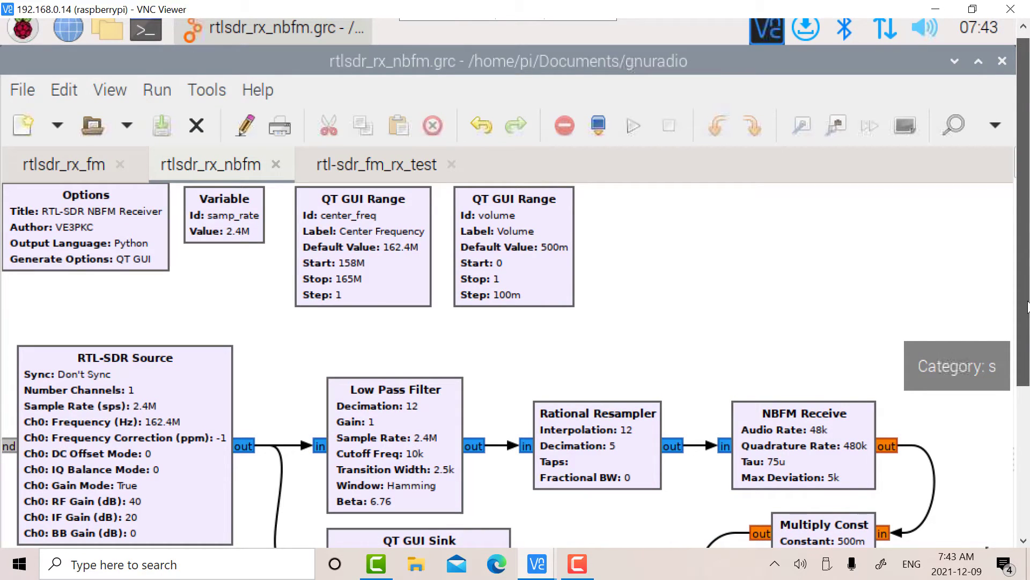
{"action": "left_click_drag", "start_coordinate": [1028, 307], "coordinate": [1028, 325]}
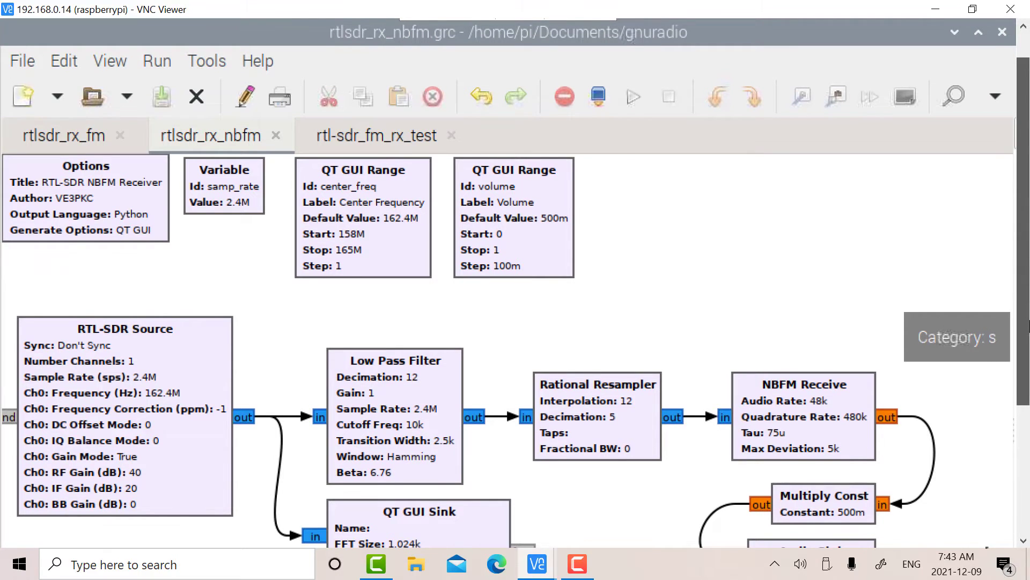
{"action": "left_click_drag", "start_coordinate": [1027, 325], "coordinate": [1027, 390]}
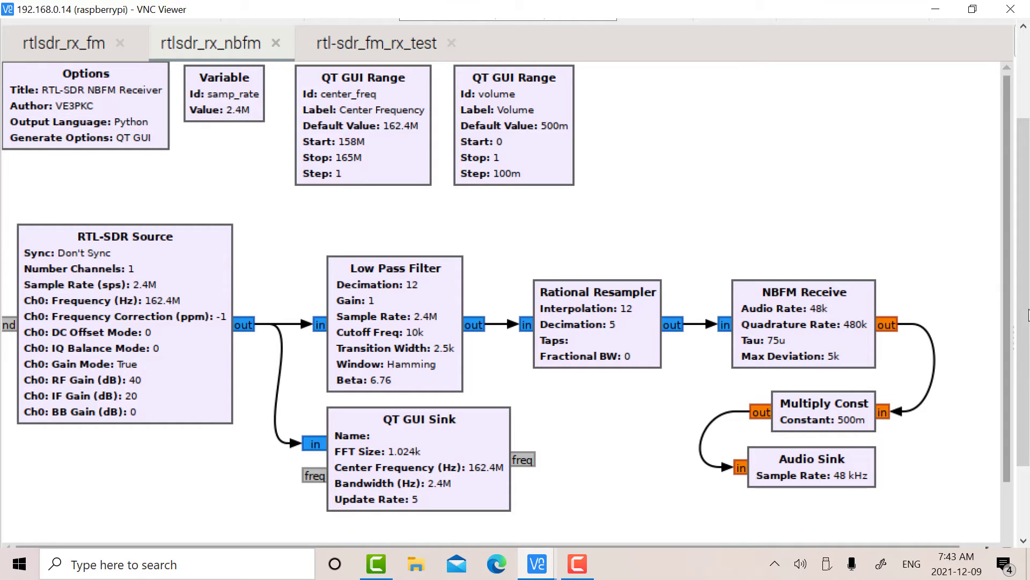
{"action": "key", "text": "F11"}
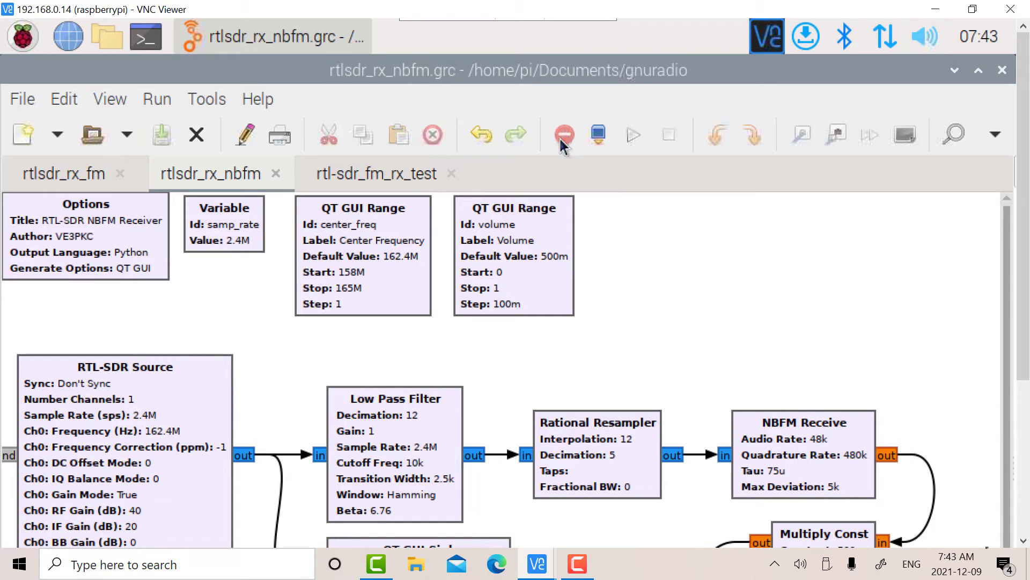
Run the 162.4 MHz NBFM receiver, turn the volume up to 0.900, then close its window.
{"action": "left_click", "coordinate": [634, 134]}
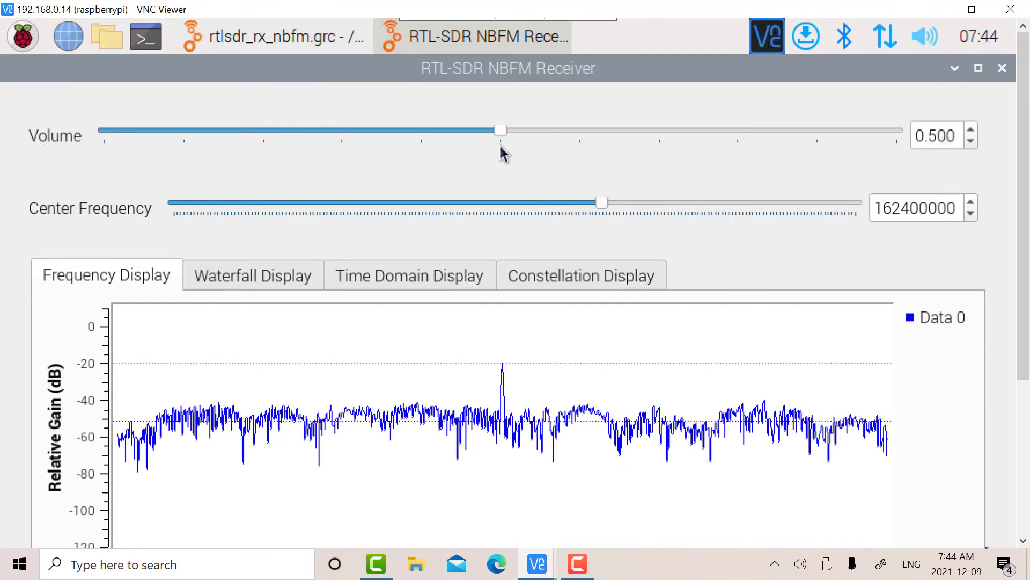
{"action": "scroll", "coordinate": [501, 135], "scroll_direction": "down", "scroll_amount": 1}
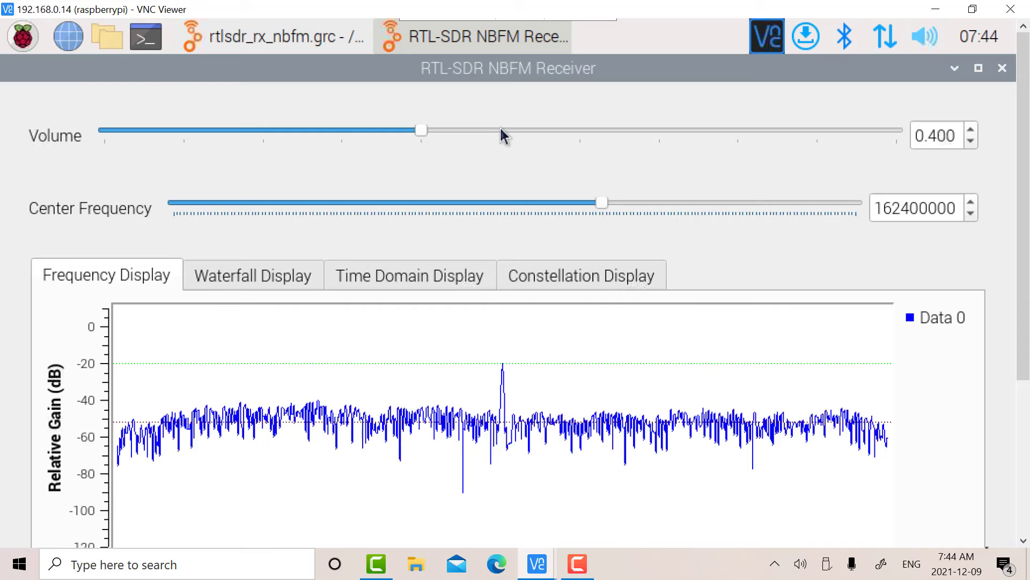
{"action": "left_click_drag", "start_coordinate": [422, 133], "coordinate": [869, 150]}
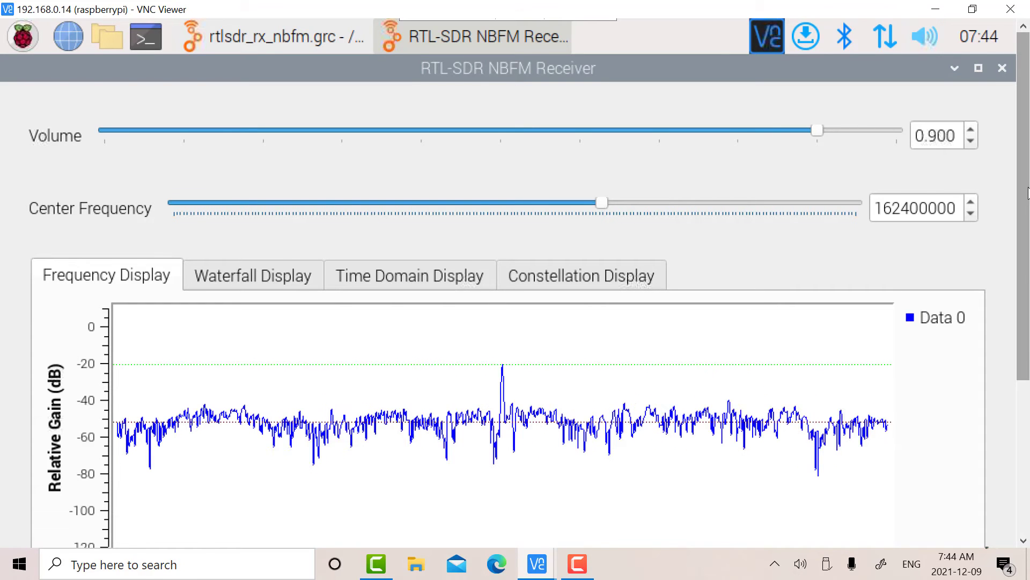
{"action": "scroll", "coordinate": [1027, 193], "scroll_direction": "down", "scroll_amount": 3}
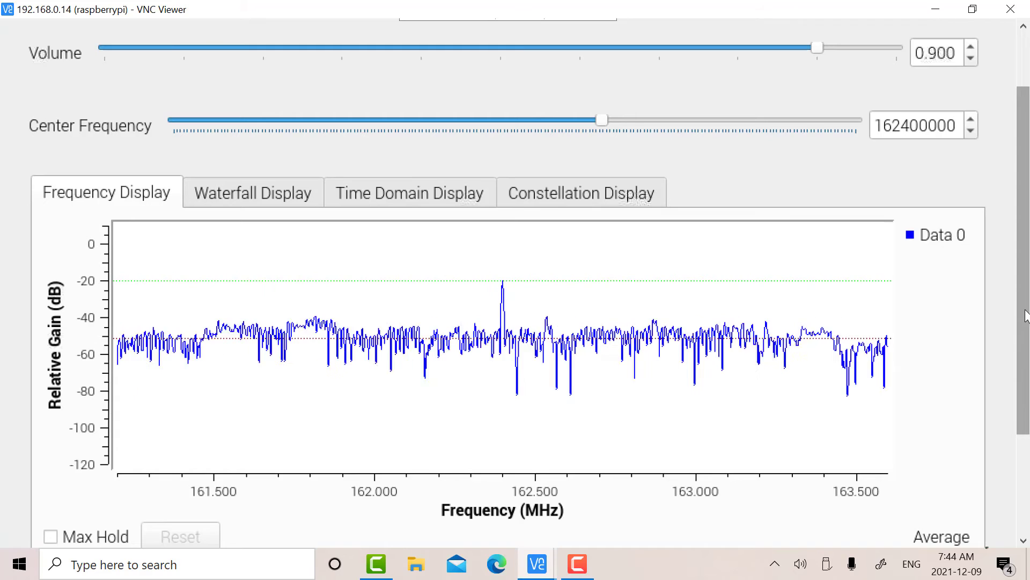
{"action": "left_click_drag", "start_coordinate": [1026, 316], "coordinate": [1026, 252]}
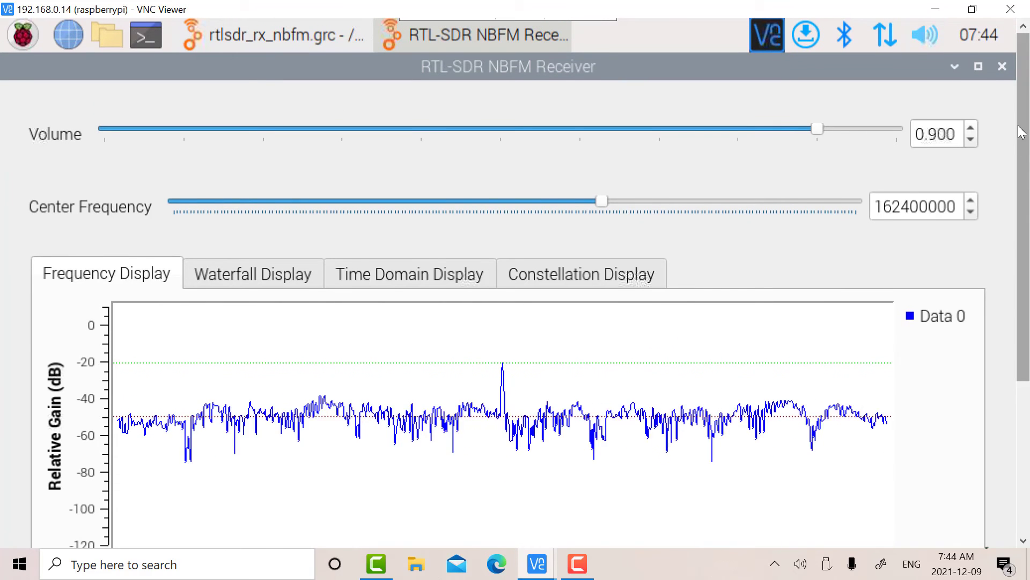
{"action": "left_click", "coordinate": [1004, 68]}
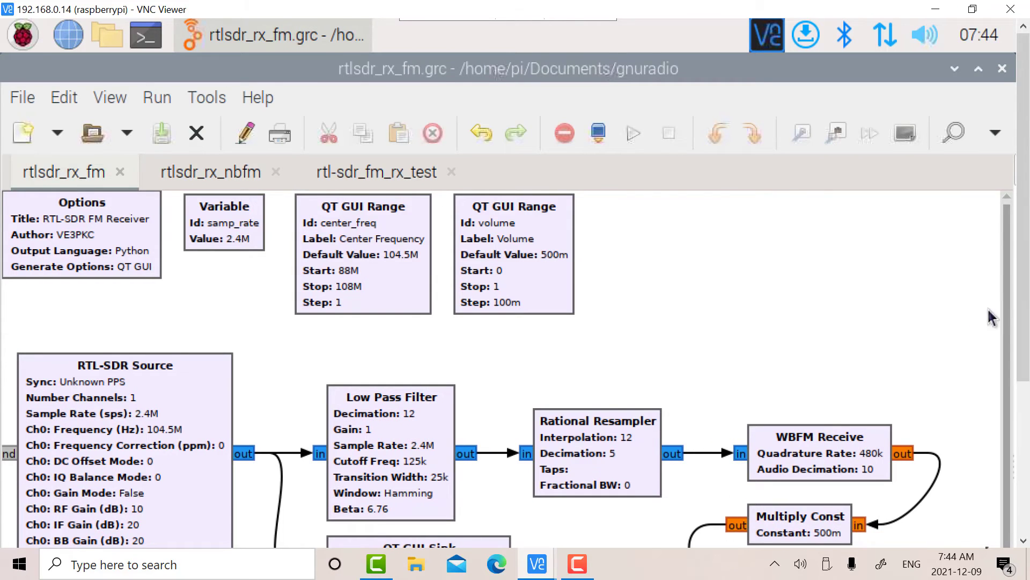
Scroll the rtlsdr_rx_fm canvas to view the 125k Low Pass Filter, 12/5 resampler and WBFM Receive.
{"action": "scroll", "coordinate": [1023, 338], "scroll_direction": "down", "scroll_amount": 3}
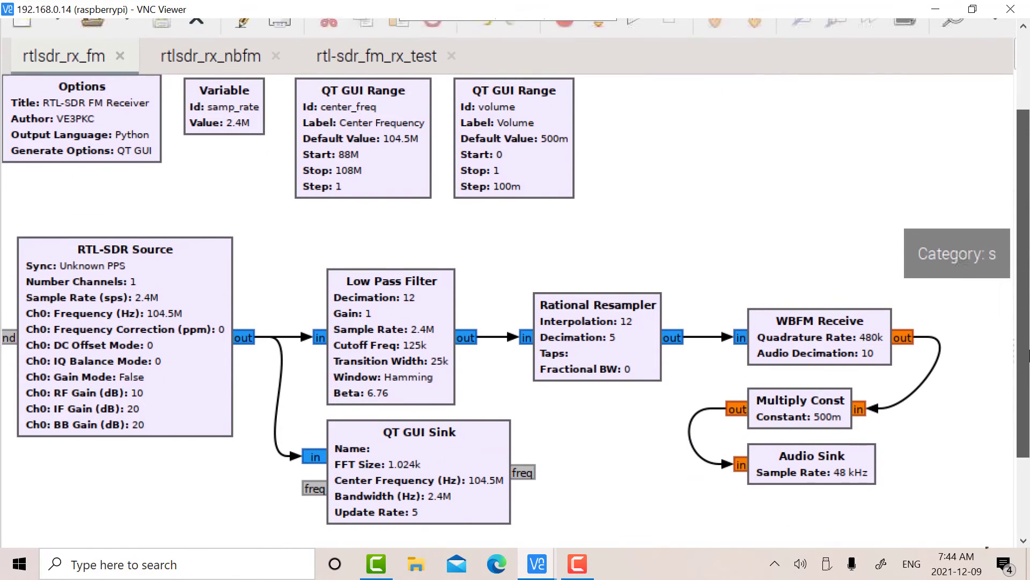
{"action": "scroll", "coordinate": [1022, 354], "scroll_direction": "up", "scroll_amount": 1}
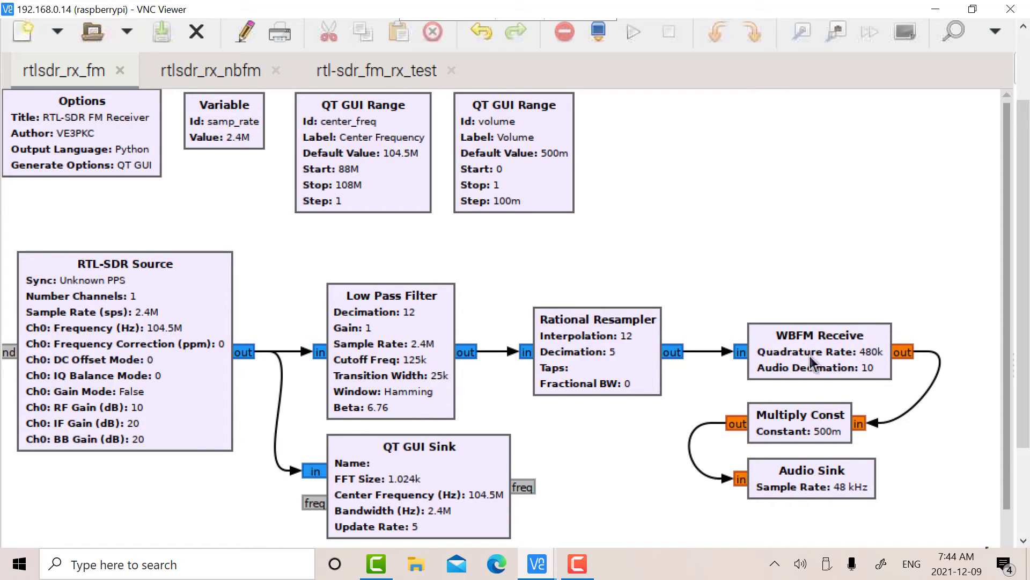
Run rtlsdr_rx_fm and set its volume to 0.700, then back down to 0.600.
{"action": "left_click", "coordinate": [597, 32]}
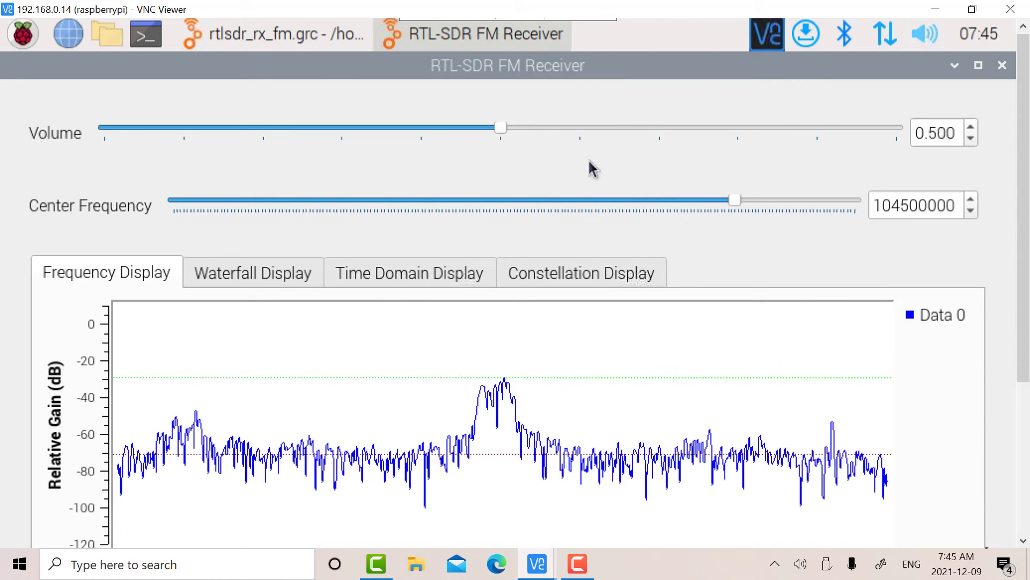
{"action": "scroll", "coordinate": [504, 130], "scroll_direction": "down", "scroll_amount": 1}
{"action": "scroll", "coordinate": [504, 129], "scroll_direction": "up", "scroll_amount": 1}
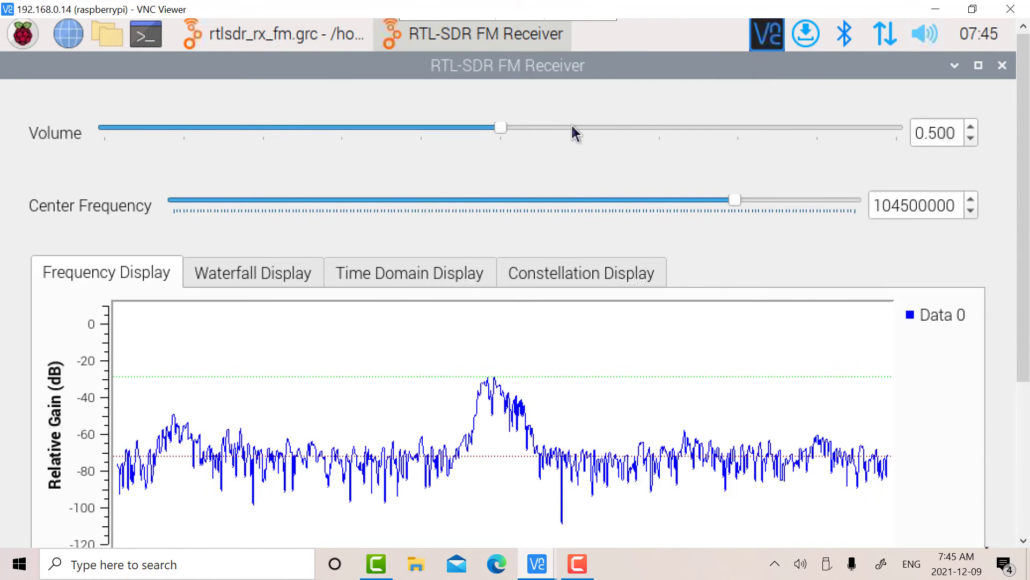
{"action": "left_click", "coordinate": [669, 129]}
{"action": "left_click", "coordinate": [683, 129]}
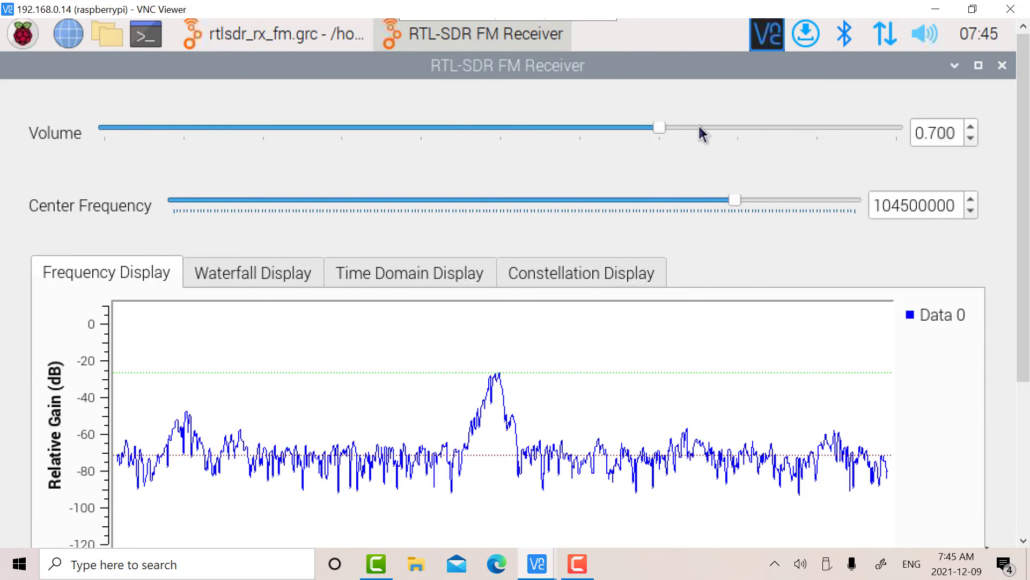
{"action": "left_click", "coordinate": [634, 128]}
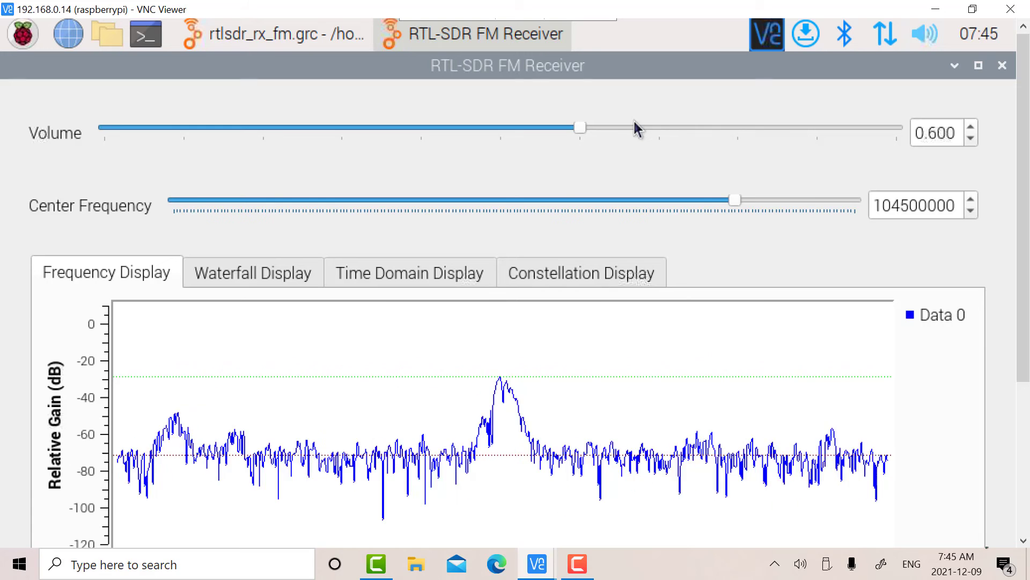
Close the FM receiver window and look over the flow graph's 500m Multiply Const stage.
{"action": "left_click", "coordinate": [1003, 66]}
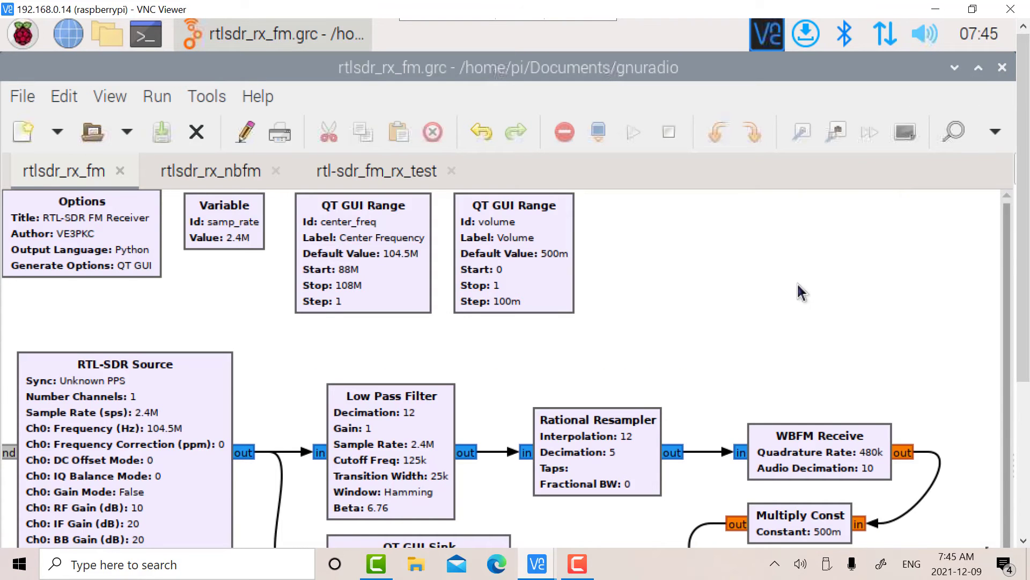
{"action": "scroll", "coordinate": [797, 292], "scroll_direction": "down", "scroll_amount": 3}
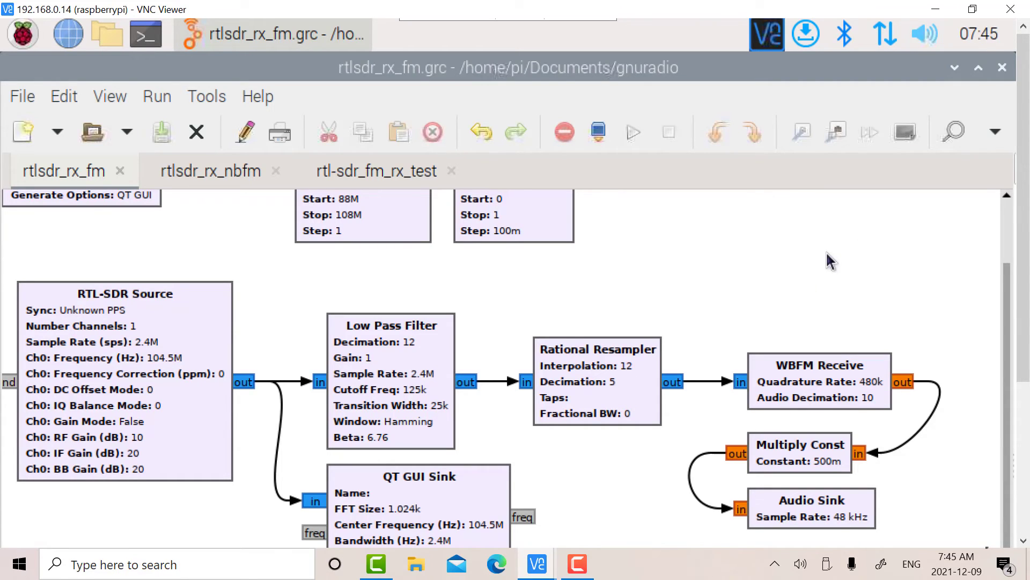
{"action": "scroll", "coordinate": [830, 262], "scroll_direction": "up", "scroll_amount": 3}
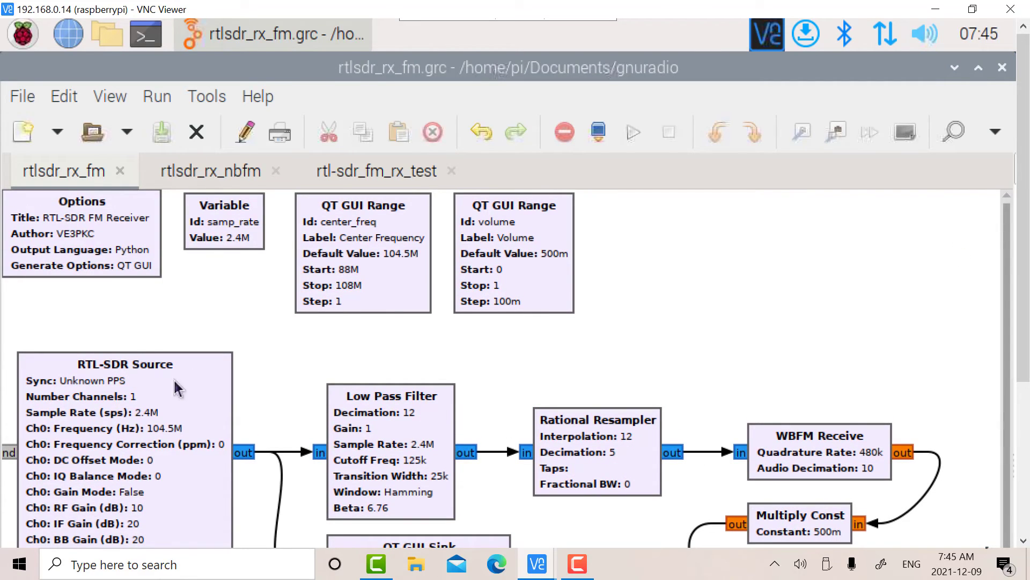
Close GNU Radio Companion and start Gqrx from the Raspberry Pi Internet menu.
{"action": "left_click", "coordinate": [1001, 68]}
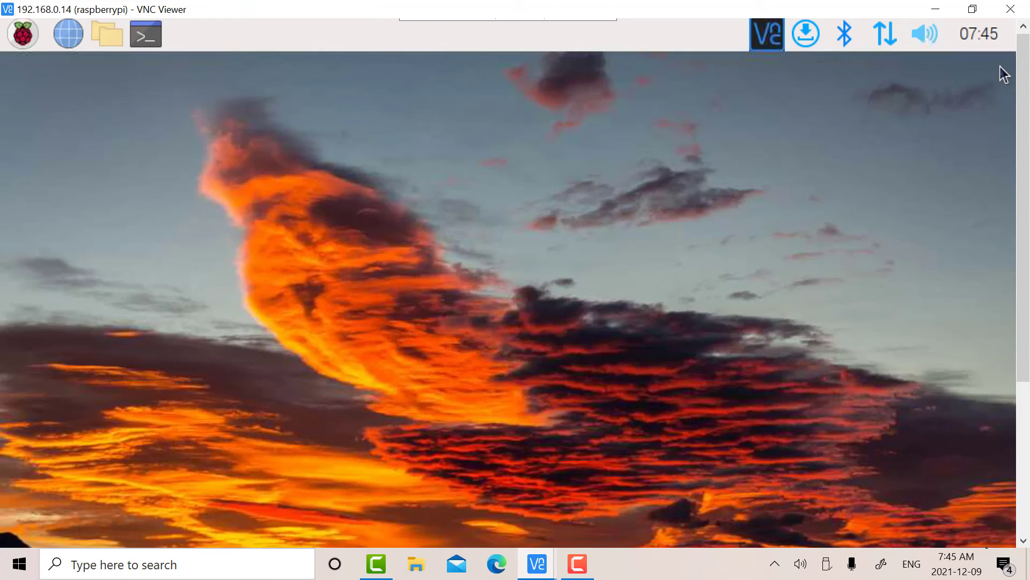
{"action": "left_click", "coordinate": [25, 37]}
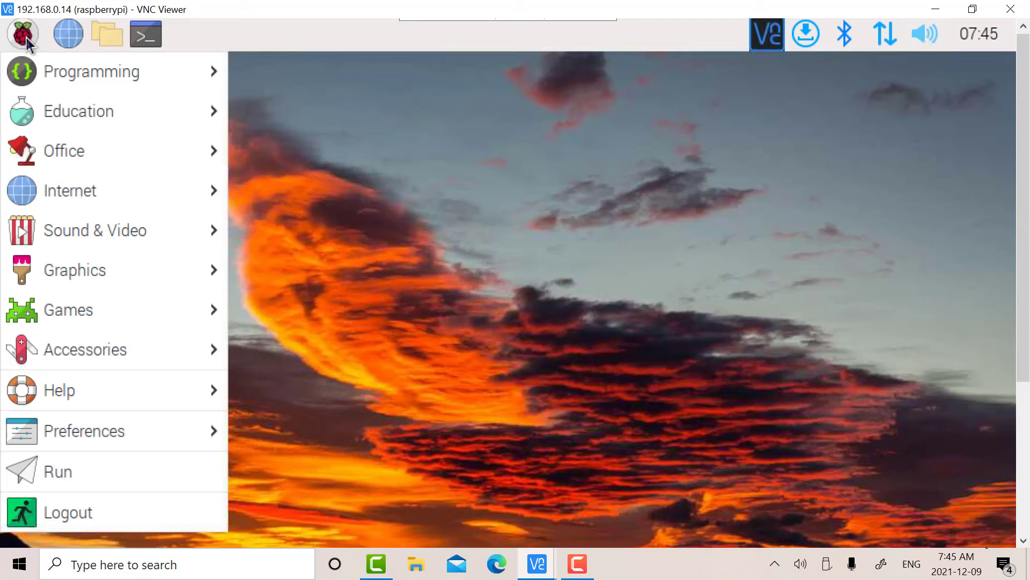
{"action": "mouse_move", "coordinate": [70, 83]}
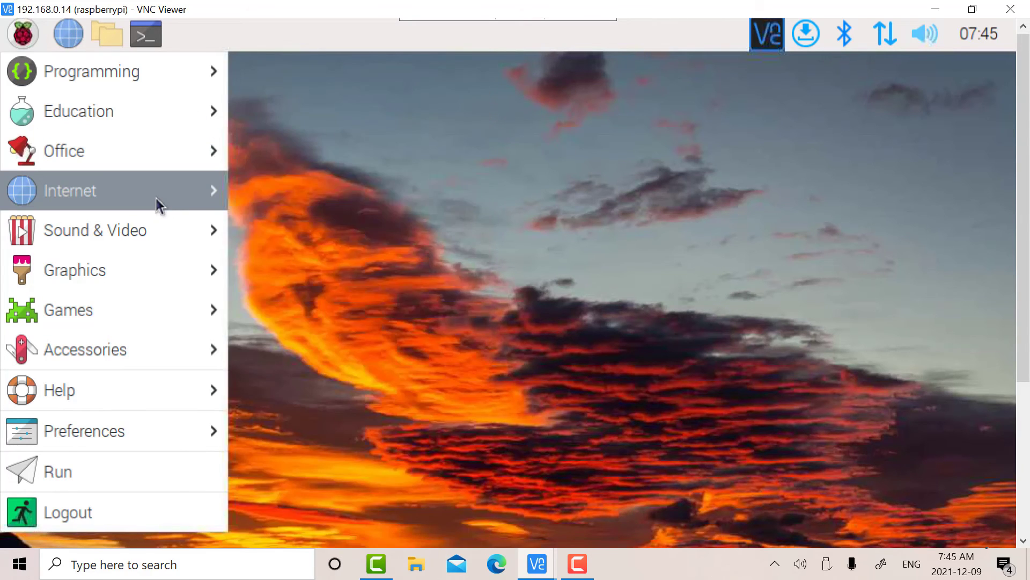
{"action": "mouse_move", "coordinate": [158, 204]}
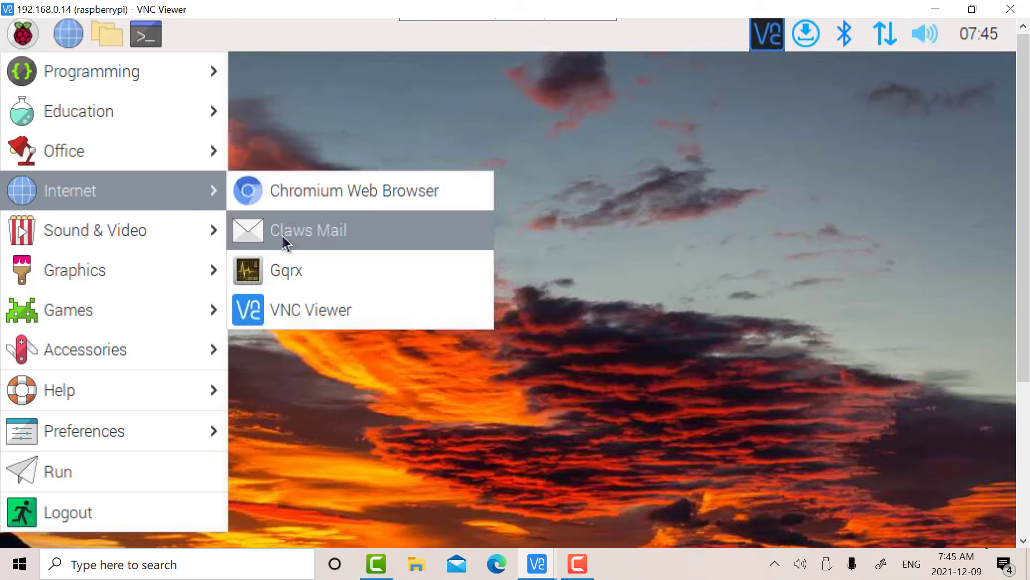
{"action": "left_click", "coordinate": [278, 273]}
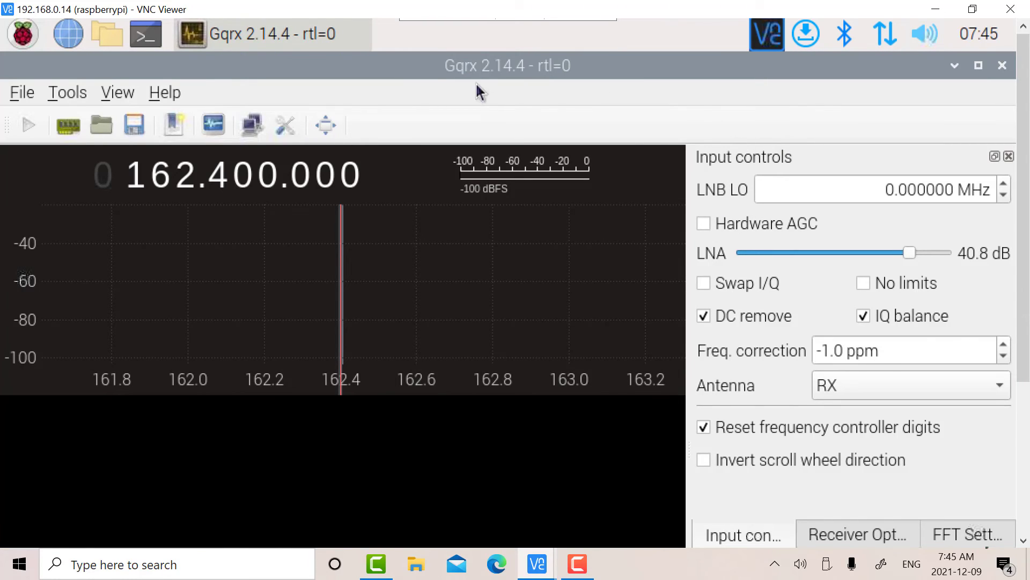
{"action": "left_click", "coordinate": [68, 127]}
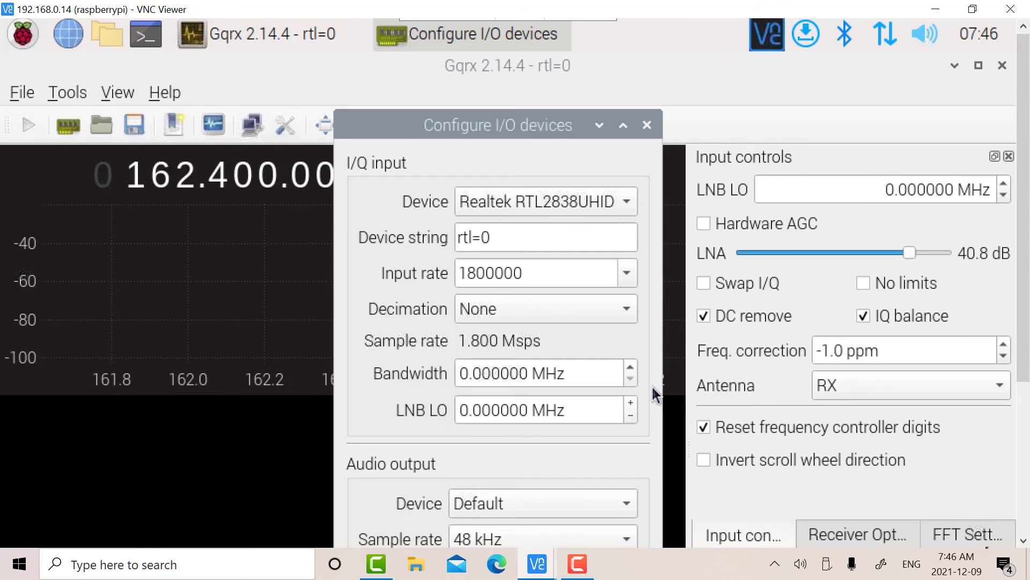
{"action": "left_click", "coordinate": [628, 203]}
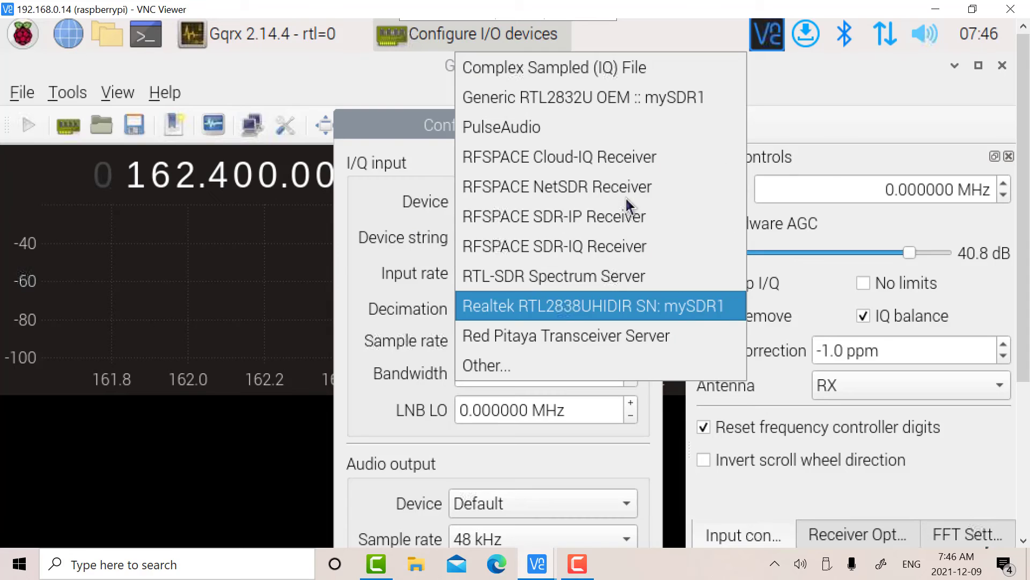
{"action": "left_click", "coordinate": [670, 310]}
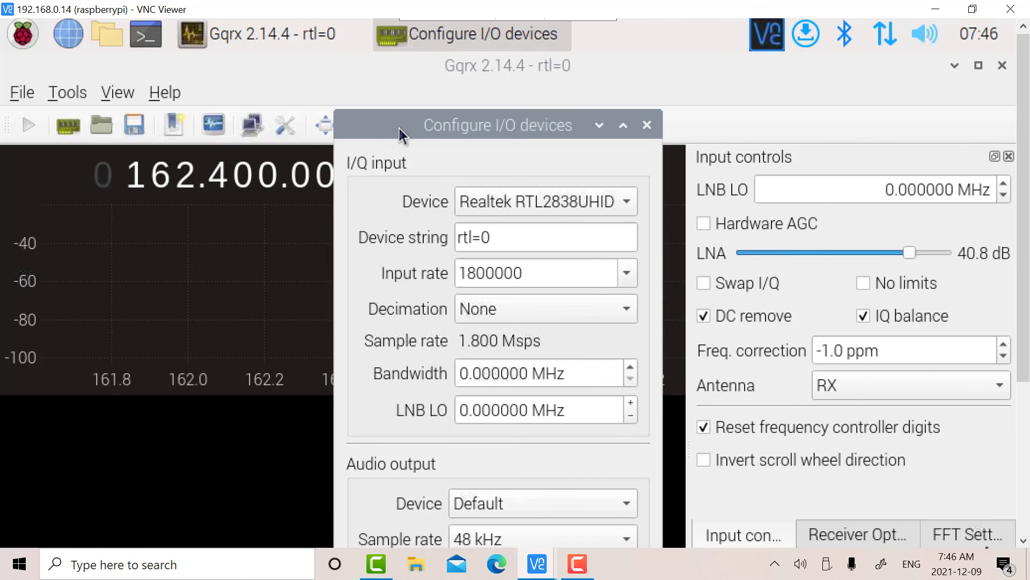
{"action": "left_click_drag", "start_coordinate": [399, 126], "coordinate": [402, 32]}
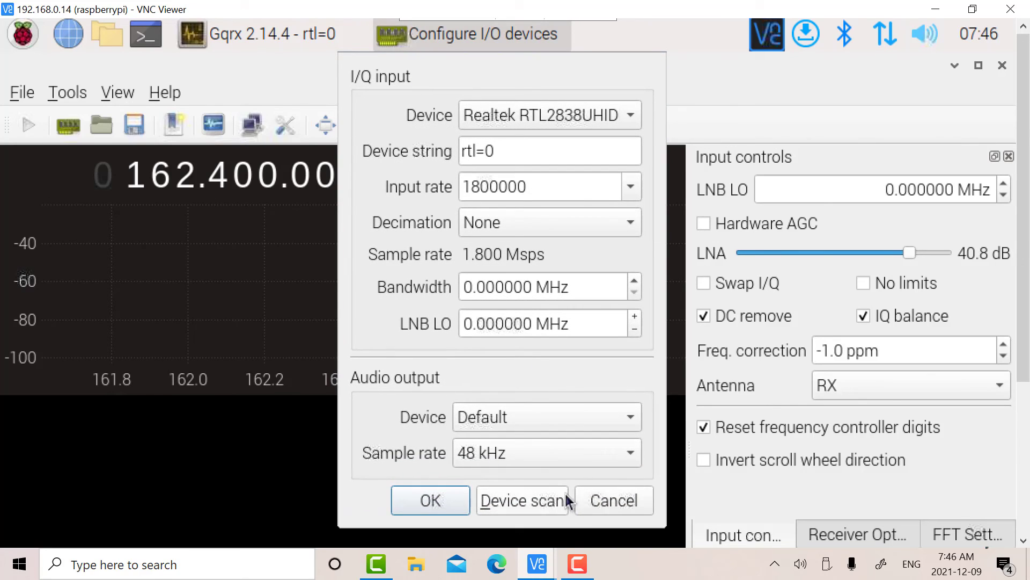
{"action": "left_click", "coordinate": [597, 498]}
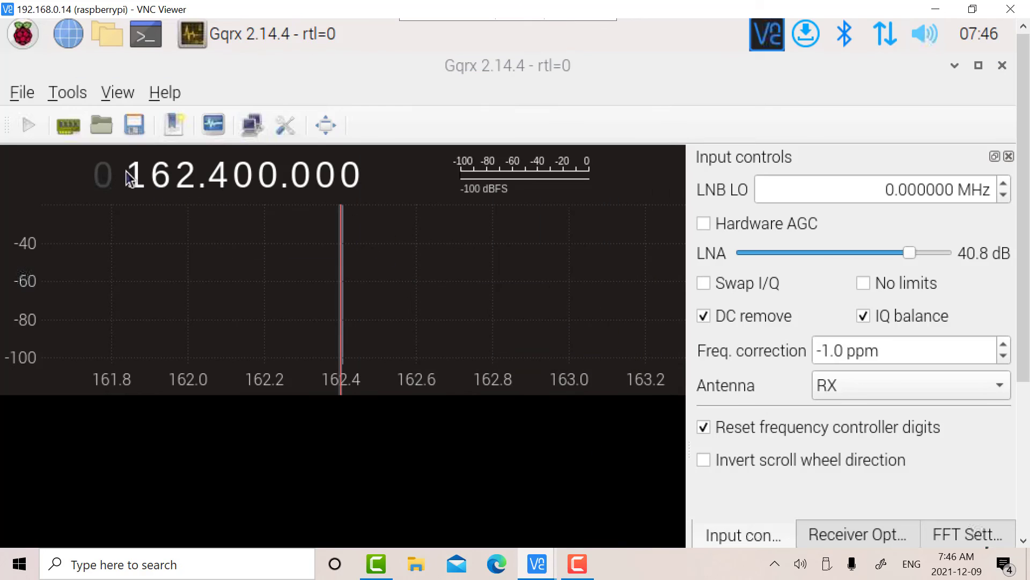
Start Gqrx's DSP and scroll down to view the live 162.4 MHz spectrum and waterfall.
{"action": "left_click", "coordinate": [28, 128]}
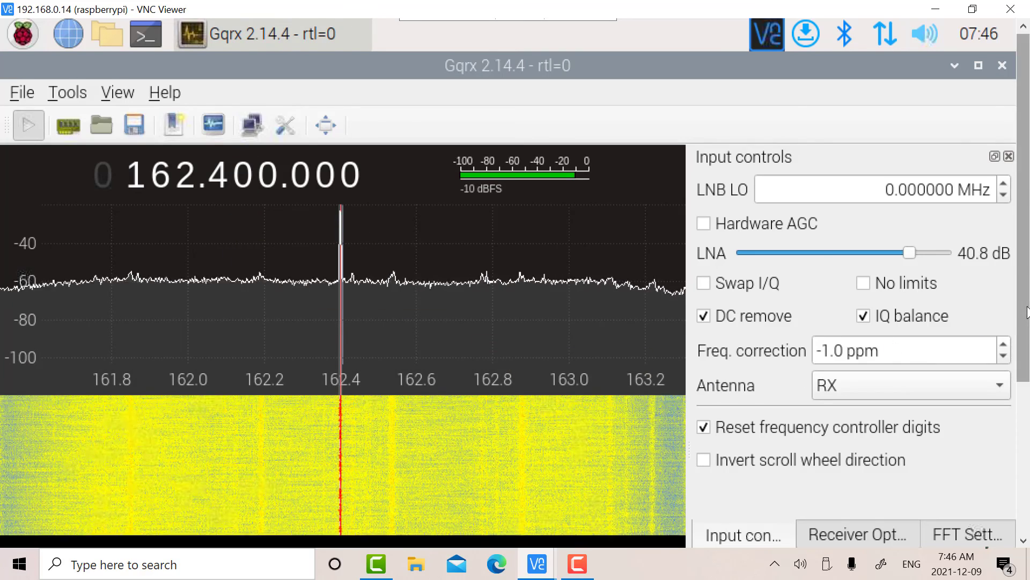
{"action": "scroll", "coordinate": [1023, 214], "scroll_direction": "down", "scroll_amount": 2}
{"action": "scroll", "coordinate": [1024, 242], "scroll_direction": "down", "scroll_amount": 2}
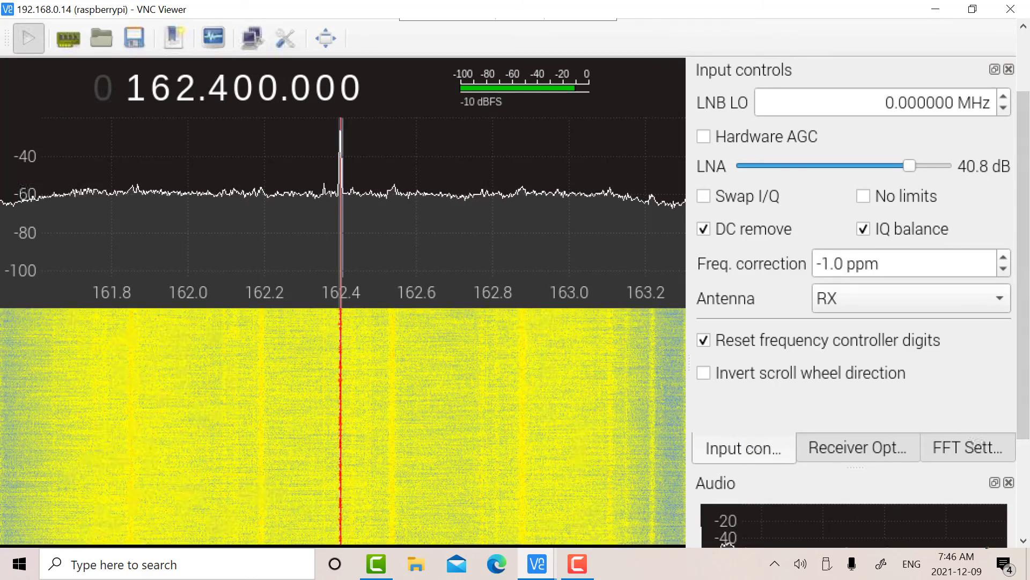
{"action": "scroll", "coordinate": [1026, 357], "scroll_direction": "up", "scroll_amount": 3}
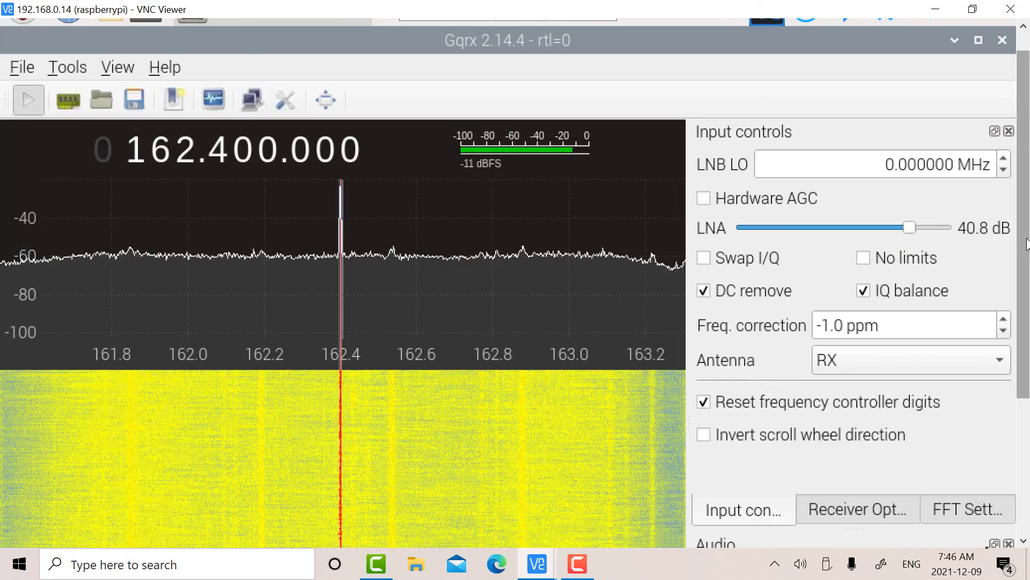
{"action": "scroll", "coordinate": [1026, 310], "scroll_direction": "down", "scroll_amount": 2}
{"action": "scroll", "coordinate": [1026, 310], "scroll_direction": "down", "scroll_amount": 4}
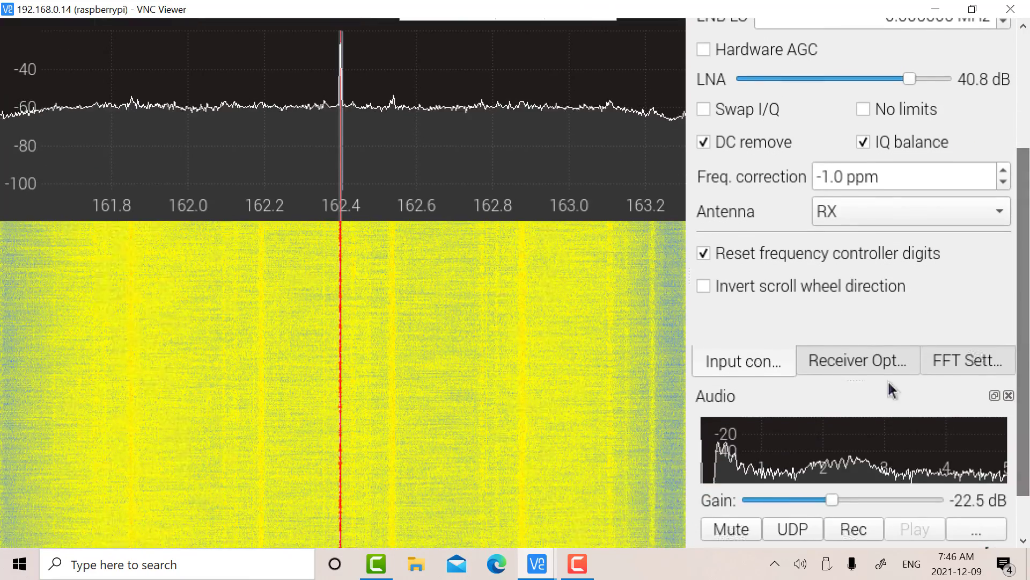
Set the FFT Settings Freq zoom to 7x so the display spans 162.30–162.50 MHz.
{"action": "left_click", "coordinate": [827, 360]}
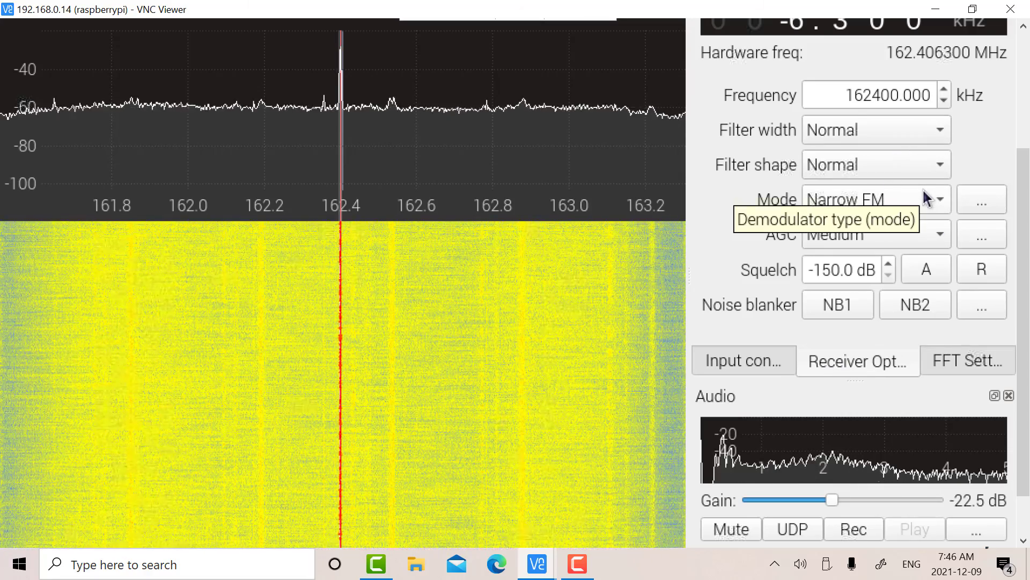
{"action": "left_click", "coordinate": [989, 369]}
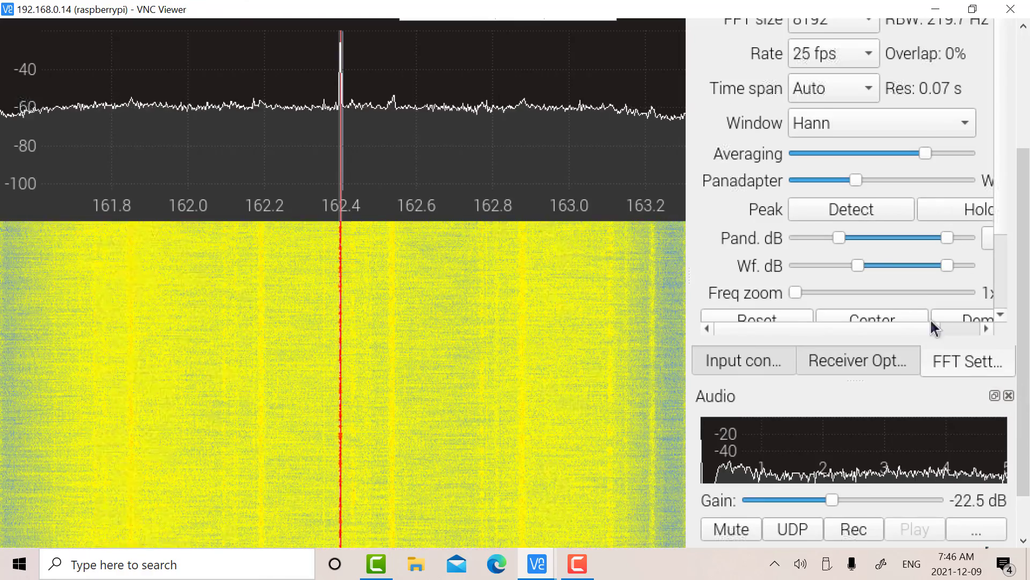
{"action": "left_click_drag", "start_coordinate": [798, 293], "coordinate": [817, 292]}
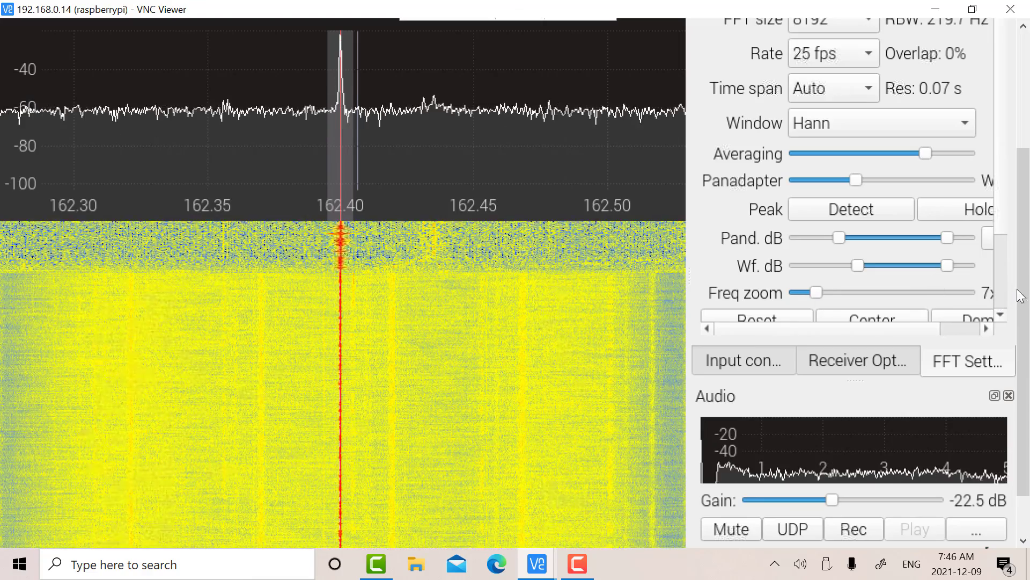
{"action": "left_click_drag", "start_coordinate": [1025, 295], "coordinate": [1025, 180]}
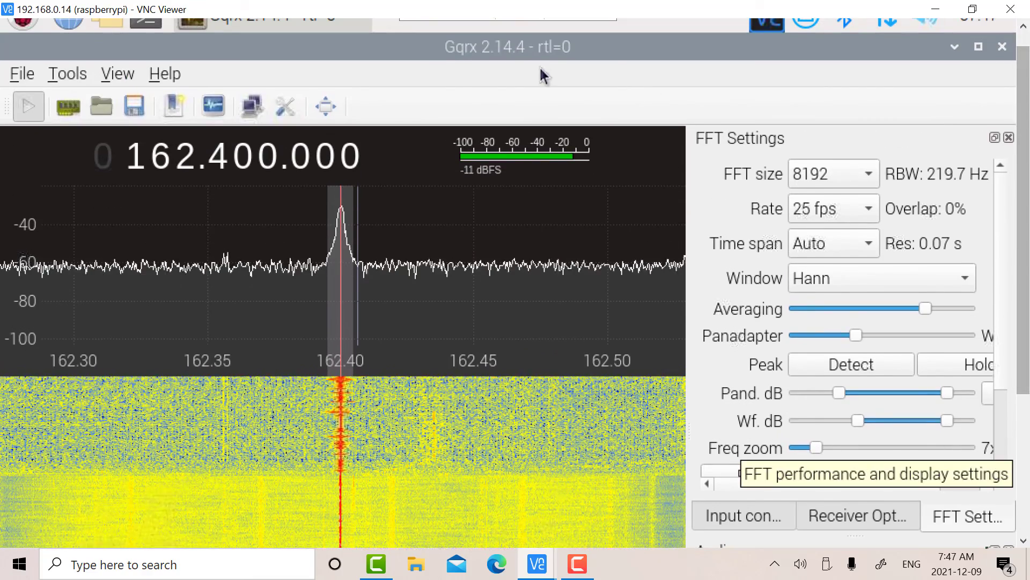